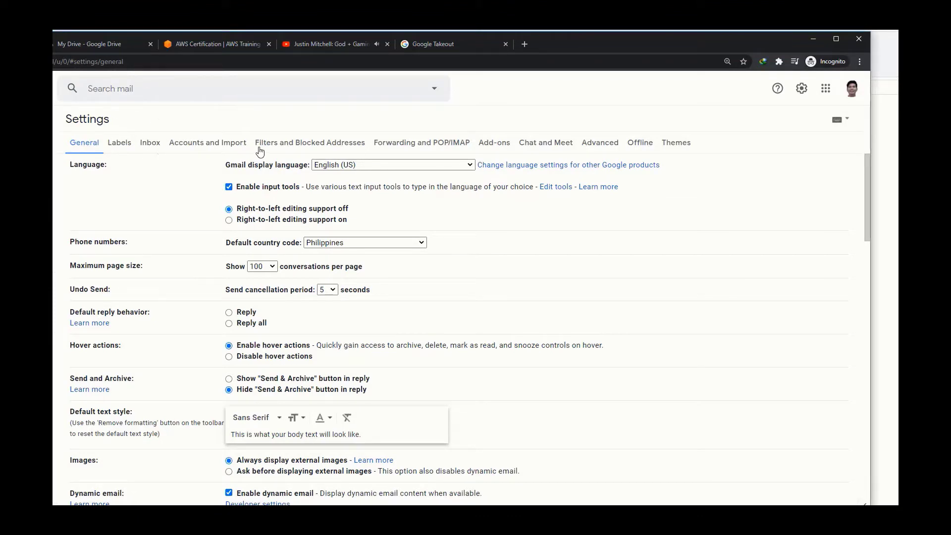
- Enable Gmail POP download for all mail, keeping Gmail's copy in the inbox, and save
click(296, 145)
click(218, 146)
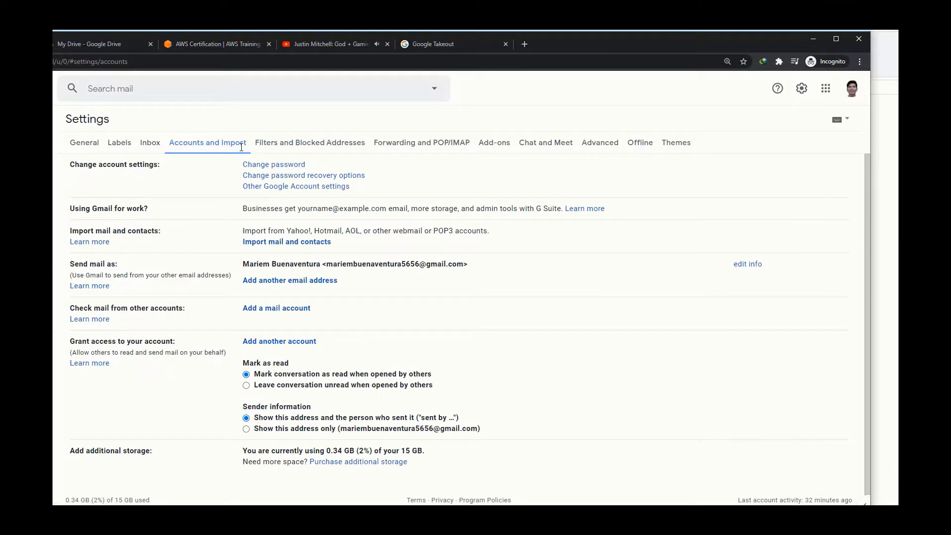
click(414, 146)
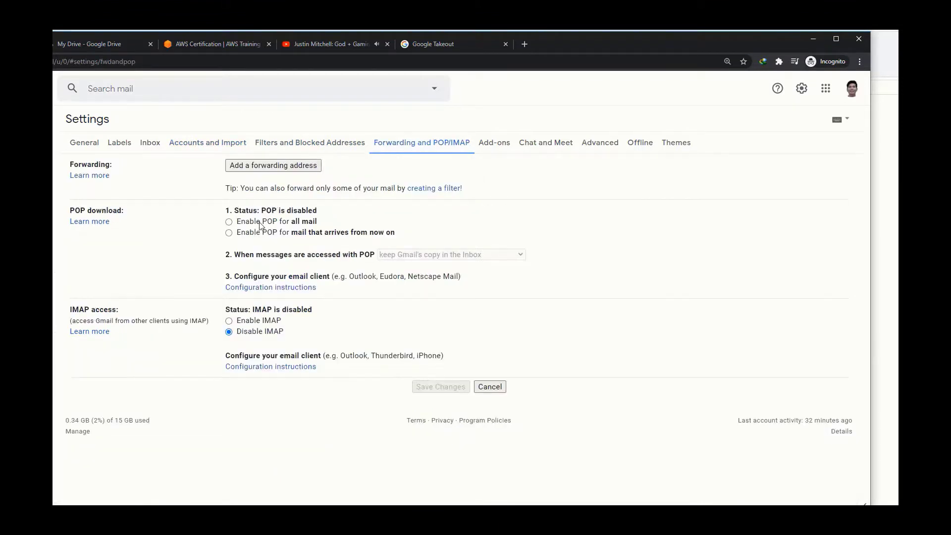
click(435, 386)
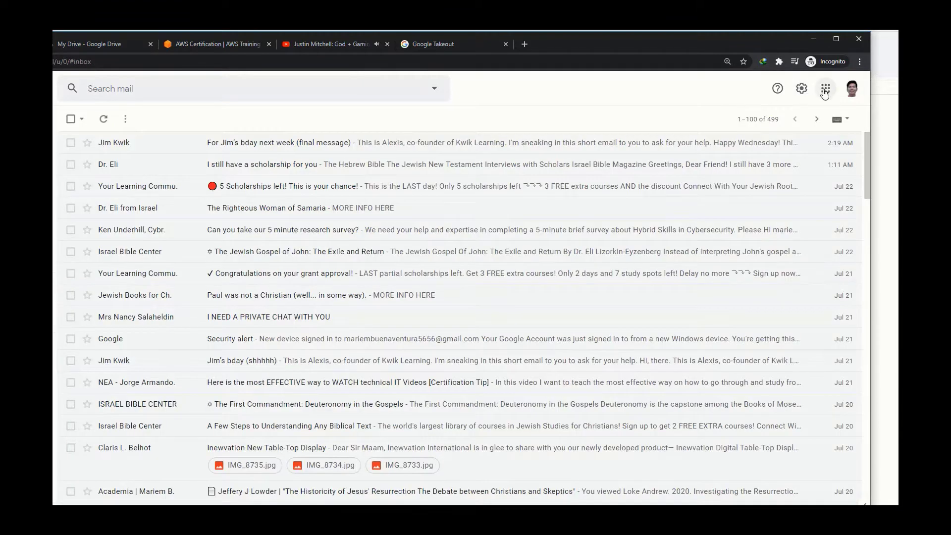
- Turn on less secure app access in the Google Account, then return to the Takeout tab
click(824, 91)
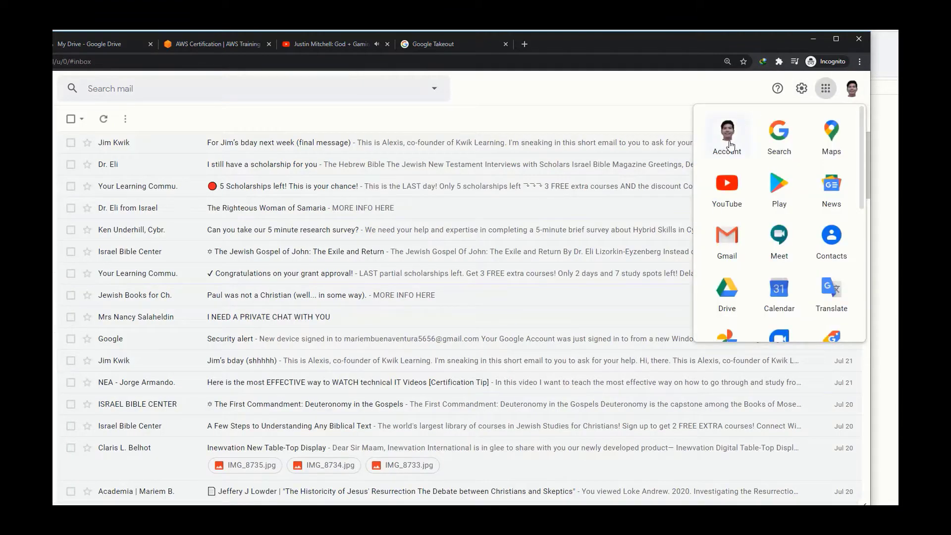
click(727, 138)
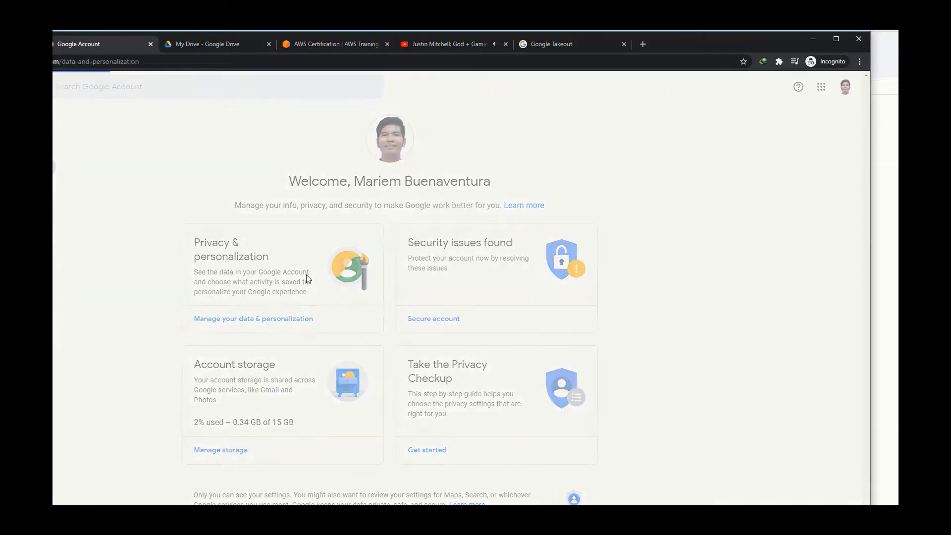
click(268, 315)
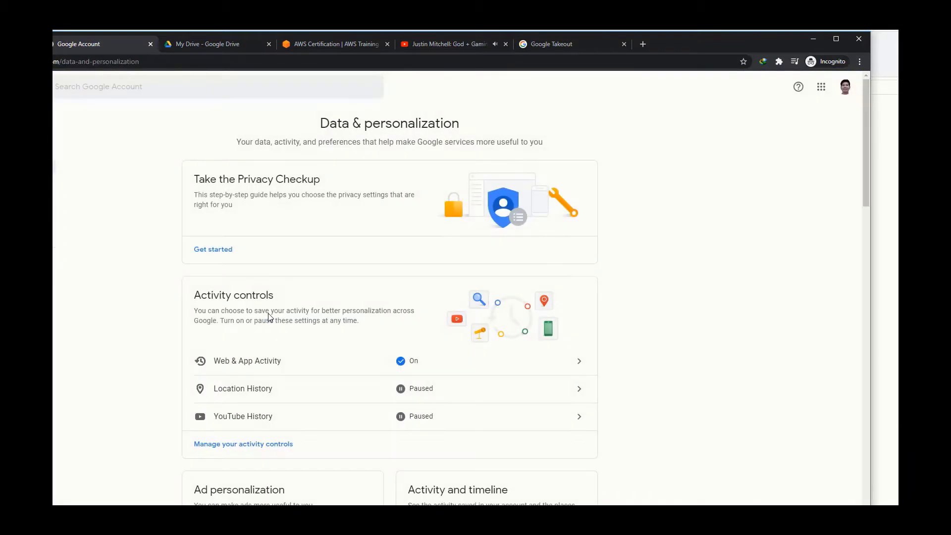
scroll(349, 429, down, 4)
scroll(350, 429, down, 4)
scroll(349, 428, down, 5)
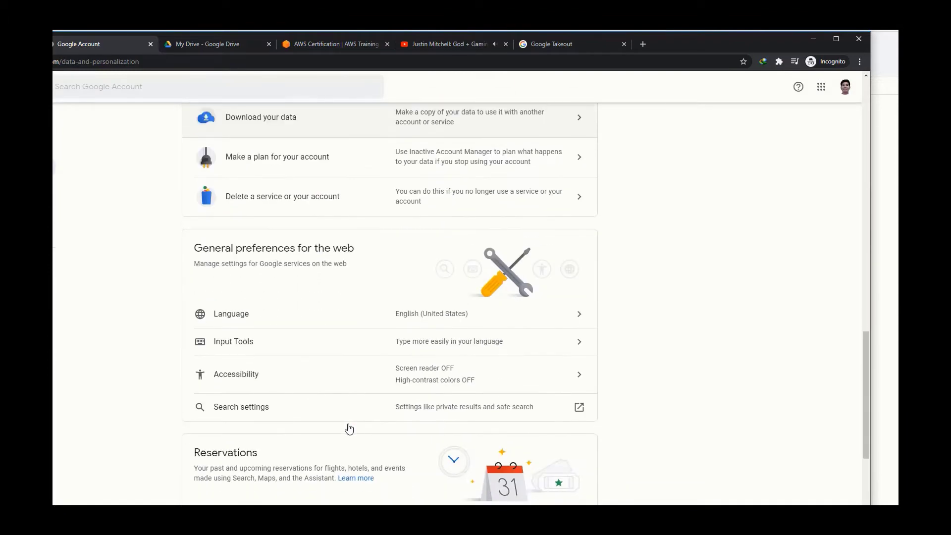
scroll(349, 428, down, 3)
scroll(349, 429, up, 5)
scroll(350, 429, up, 8)
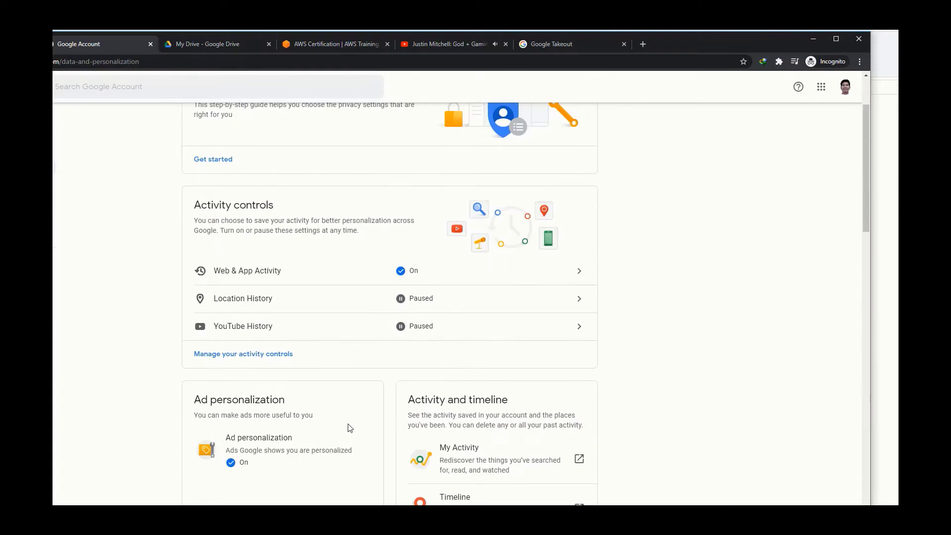
scroll(349, 429, up, 1)
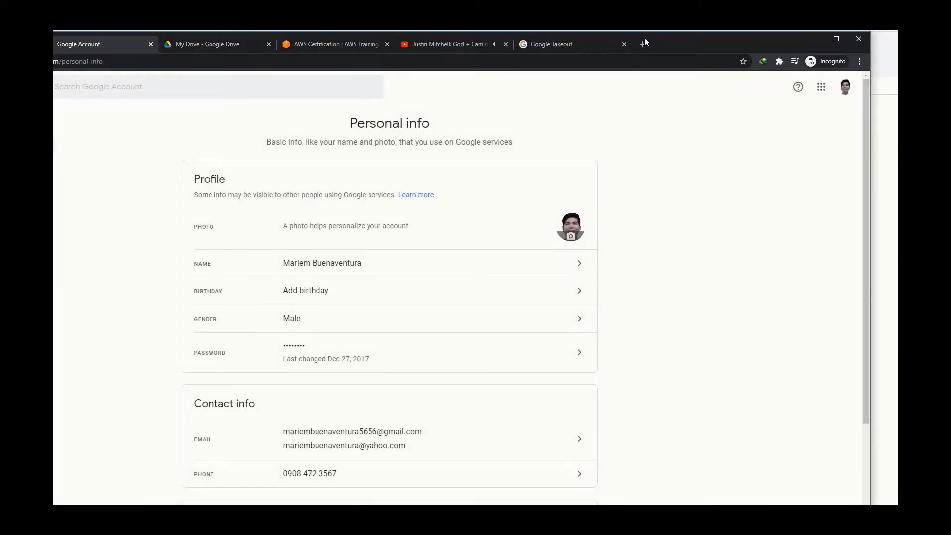
drag(664, 38, 700, 30)
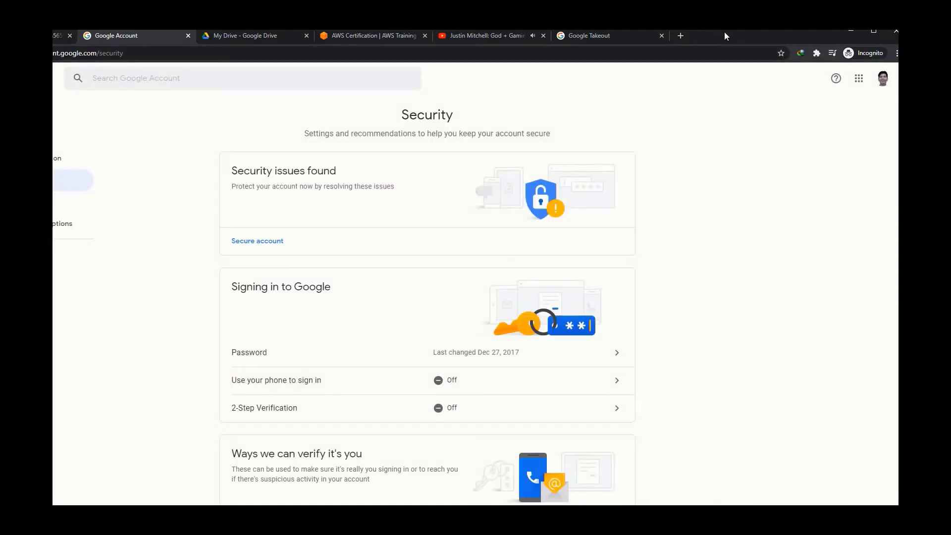
drag(724, 35, 702, 40)
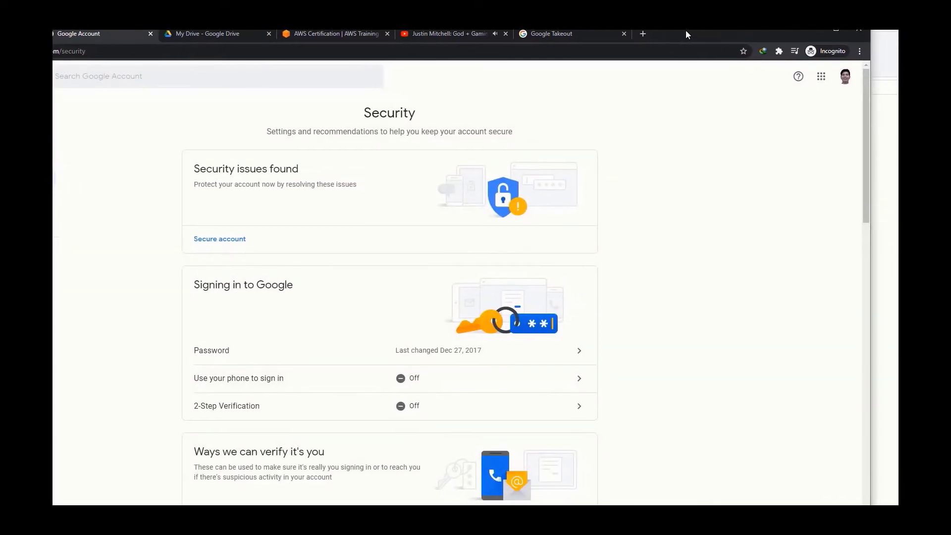
scroll(437, 275, down, 5)
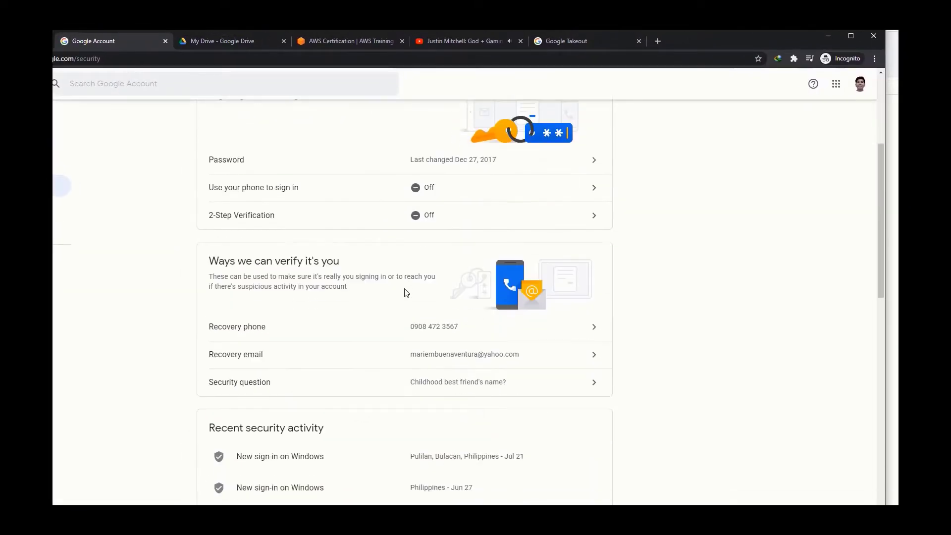
scroll(381, 330, down, 3)
scroll(376, 334, down, 3)
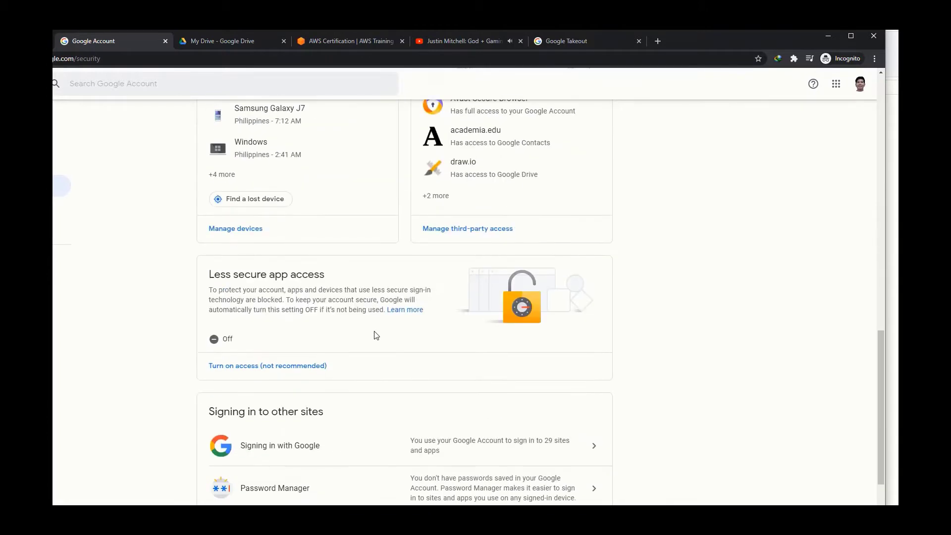
click(238, 365)
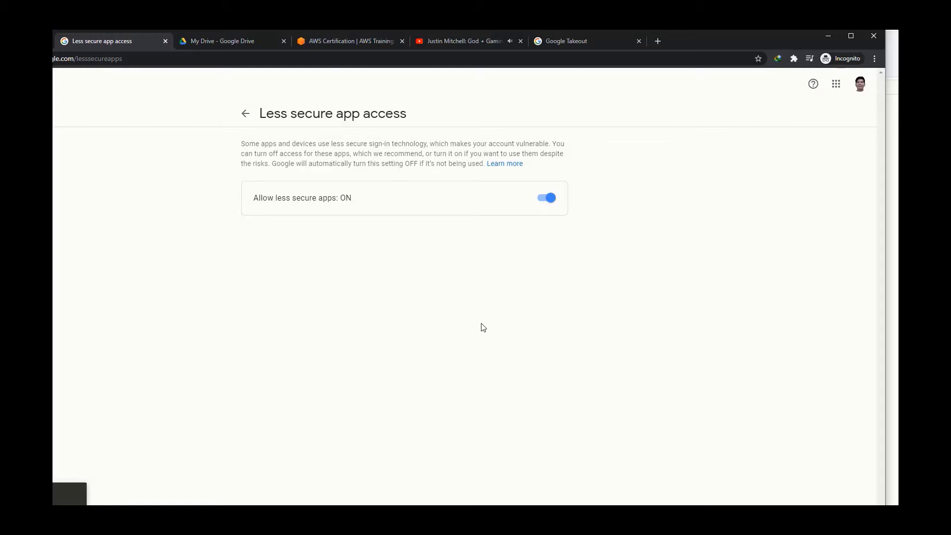
click(575, 41)
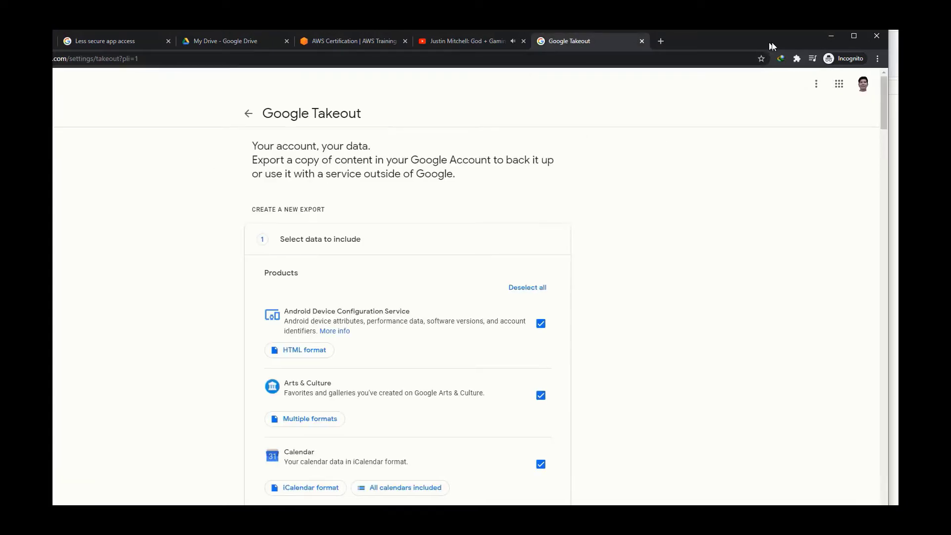
- Deselect all products in the Google Takeout data selection list
drag(769, 42, 824, 33)
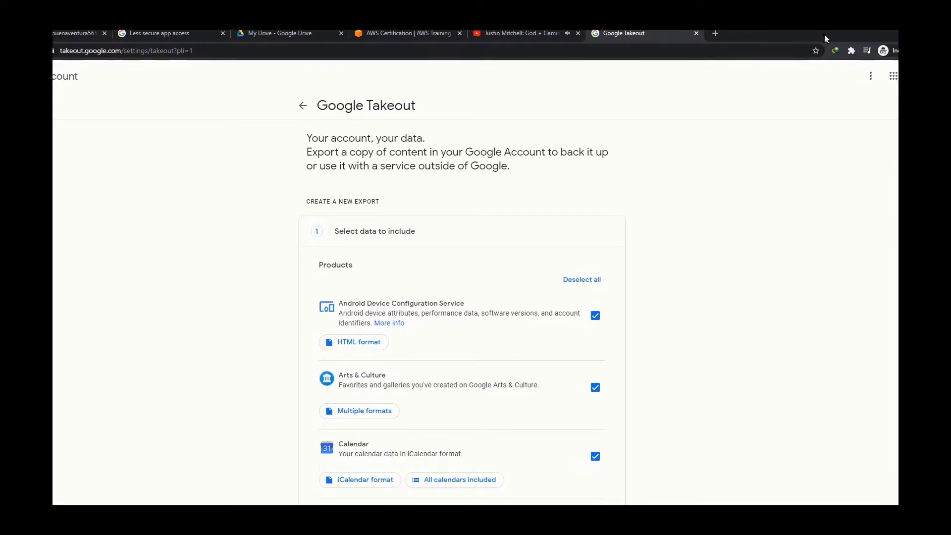
key(ctrl+l)
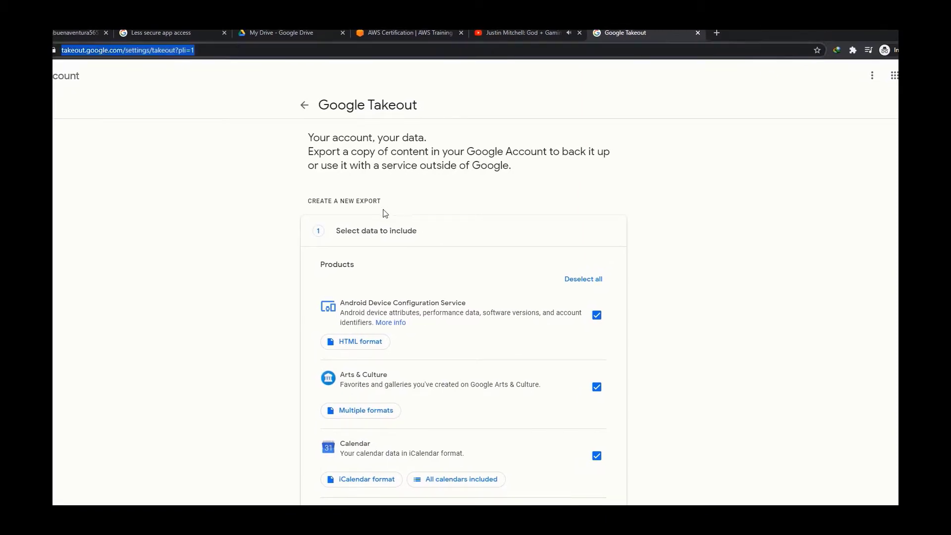
click(594, 282)
scroll(509, 316, down, 4)
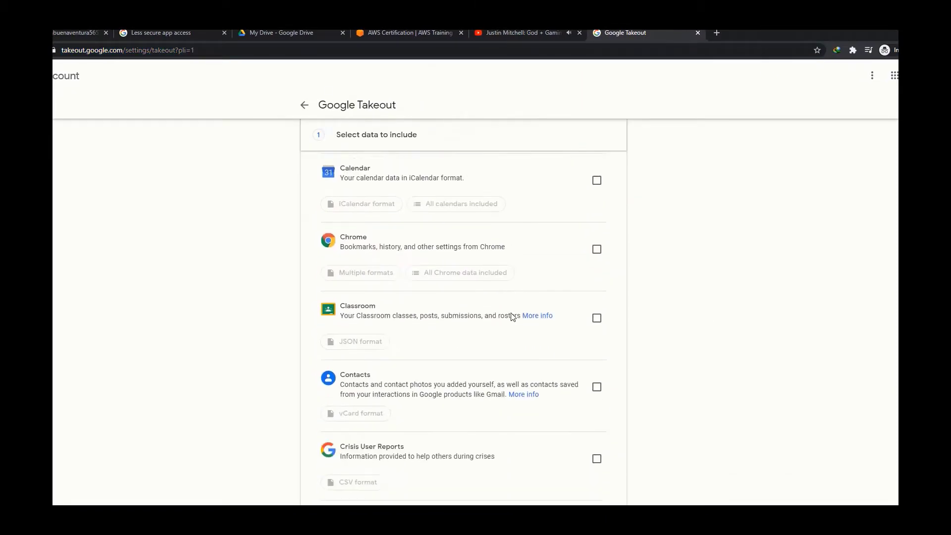
scroll(511, 316, down, 1)
scroll(511, 317, down, 3)
scroll(511, 314, down, 4)
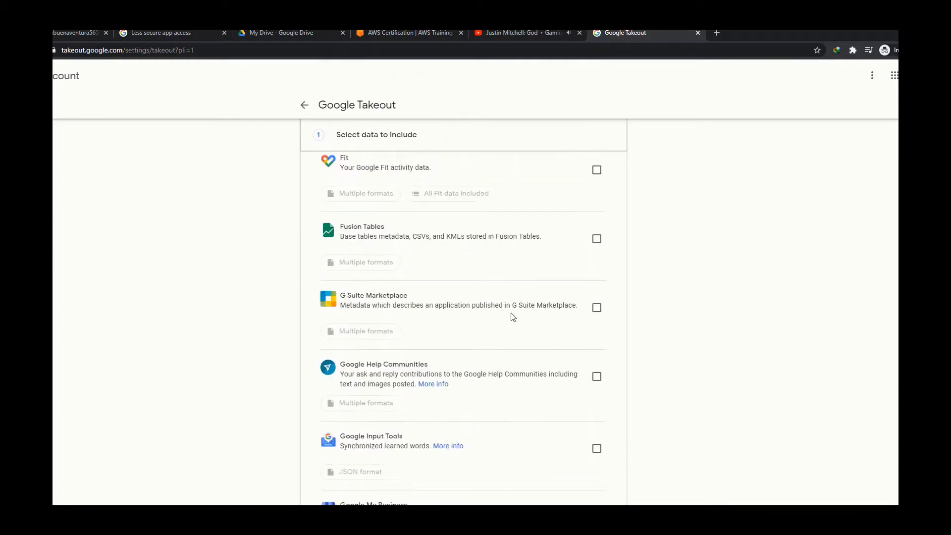
scroll(511, 312, down, 2)
scroll(511, 313, down, 1)
scroll(512, 313, down, 3)
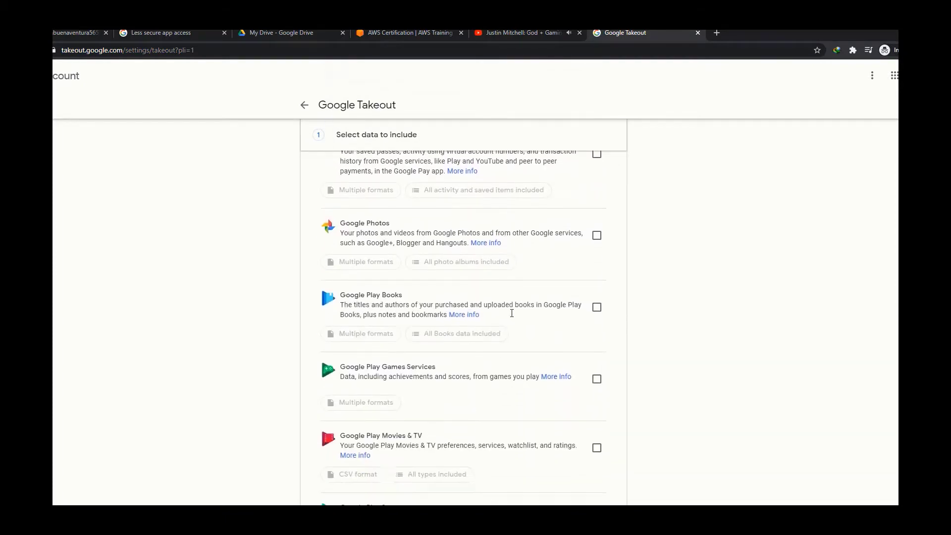
scroll(511, 313, down, 1)
scroll(511, 313, down, 3)
scroll(512, 314, down, 1)
scroll(512, 316, down, 3)
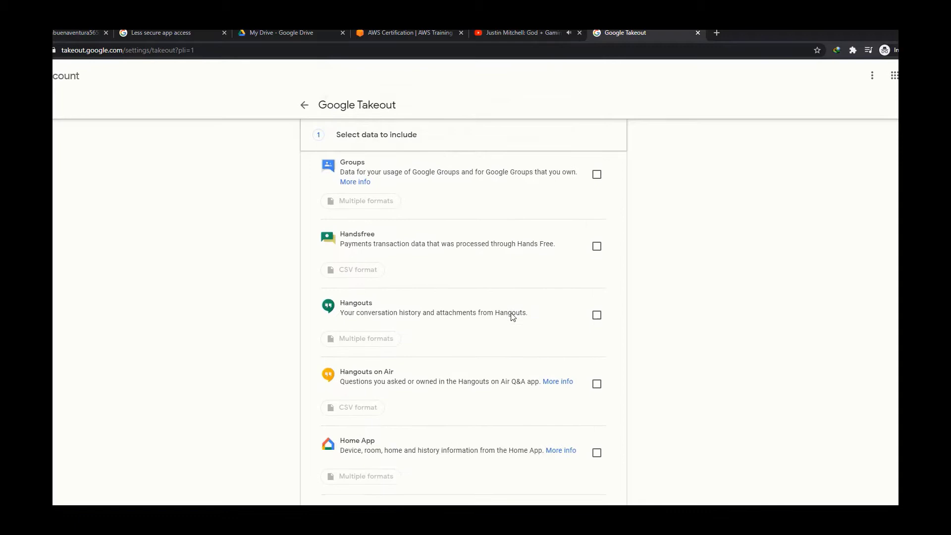
scroll(511, 317, down, 3)
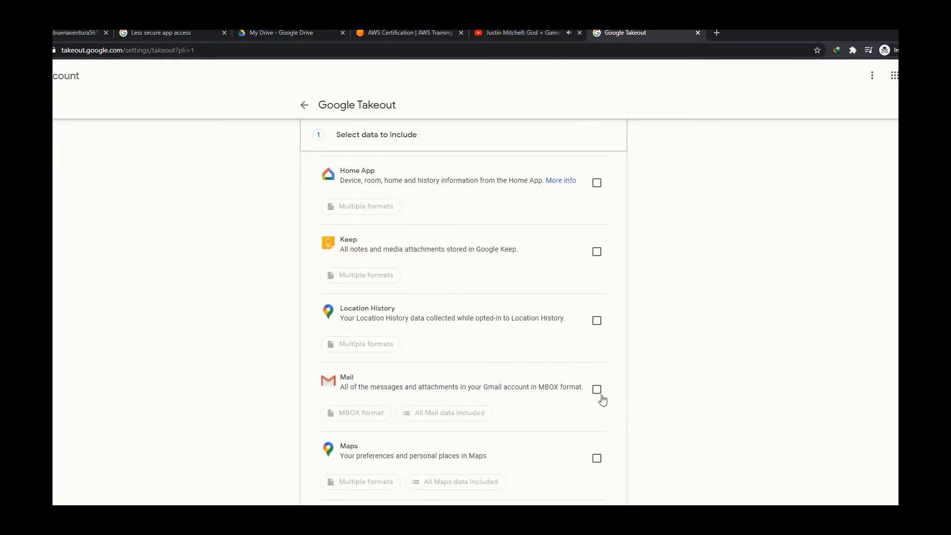
scroll(435, 345, down, 4)
scroll(425, 345, down, 2)
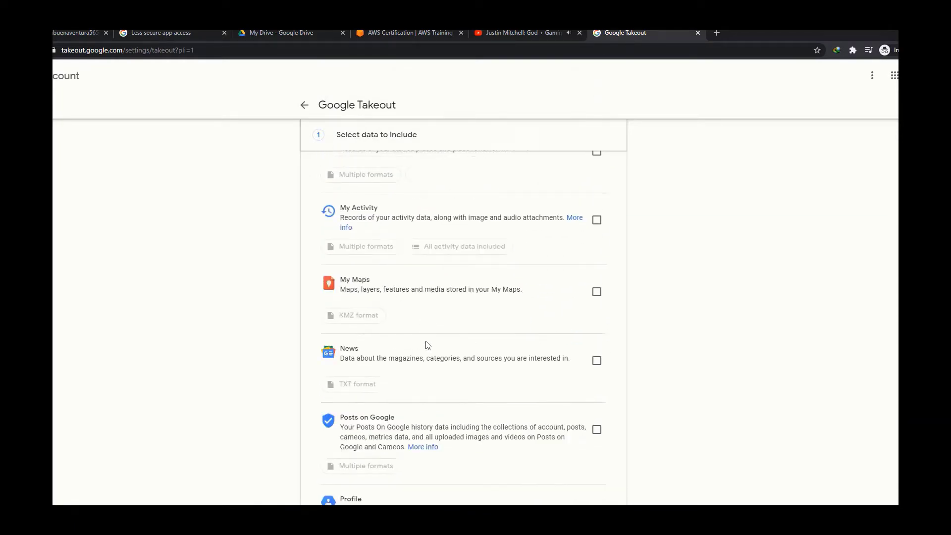
scroll(426, 345, down, 6)
scroll(426, 346, down, 3)
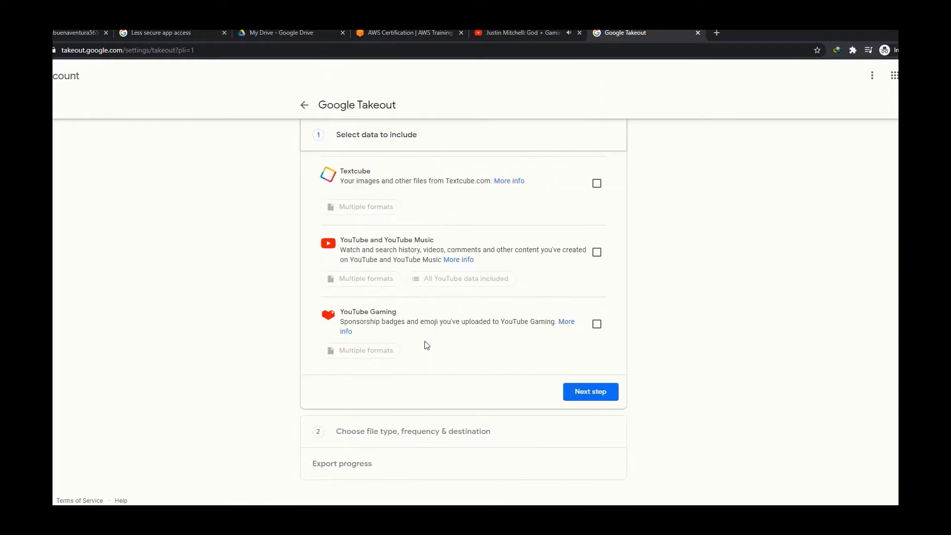
- Create a one-time Mail export with 50 GB archive parts and view it under Manage exports
click(591, 391)
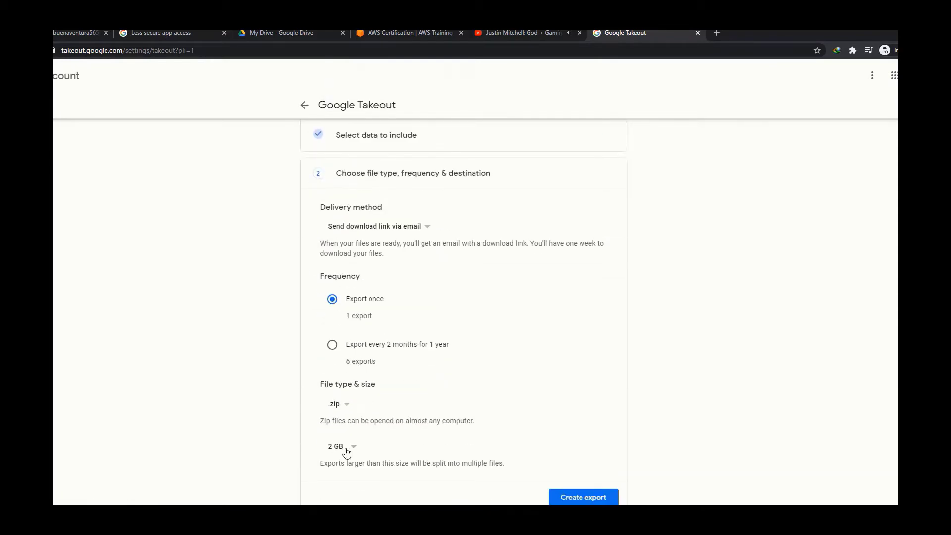
click(346, 452)
click(345, 490)
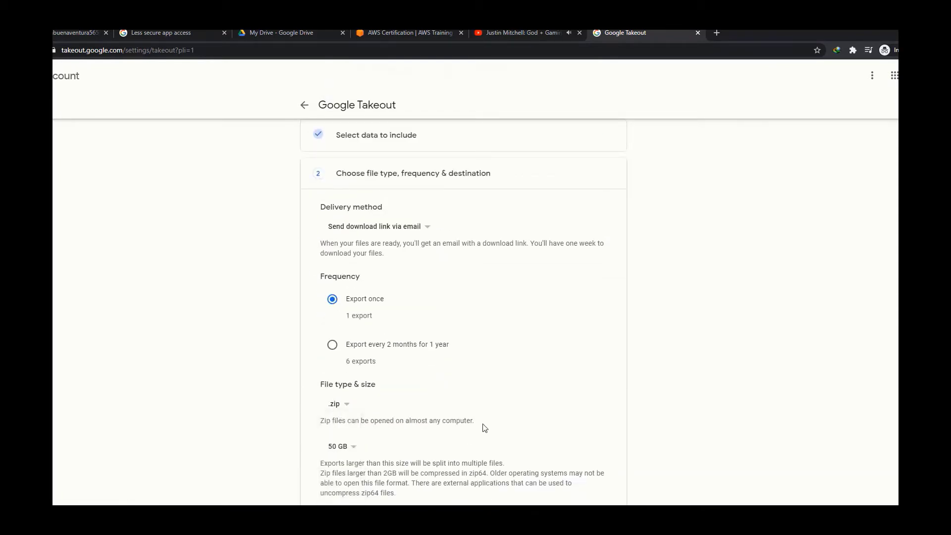
scroll(484, 428, down, 2)
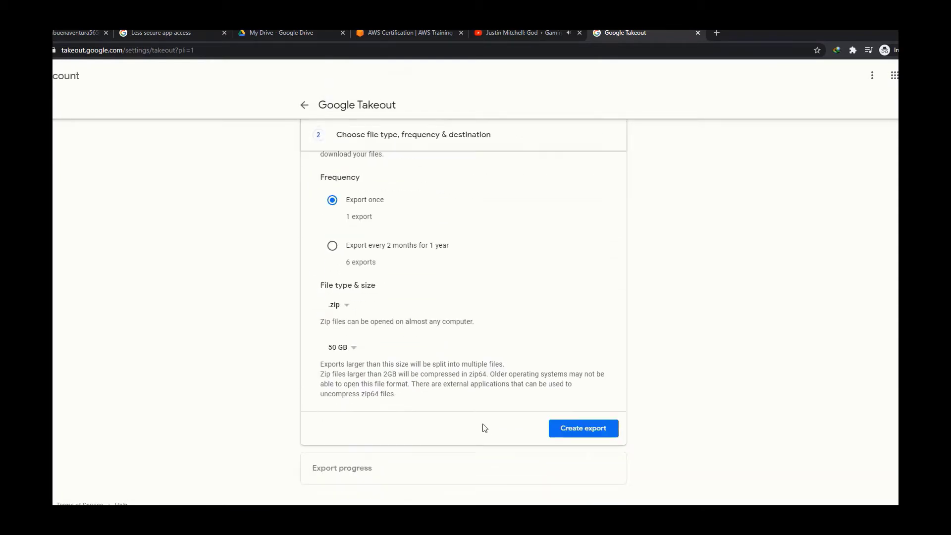
click(576, 429)
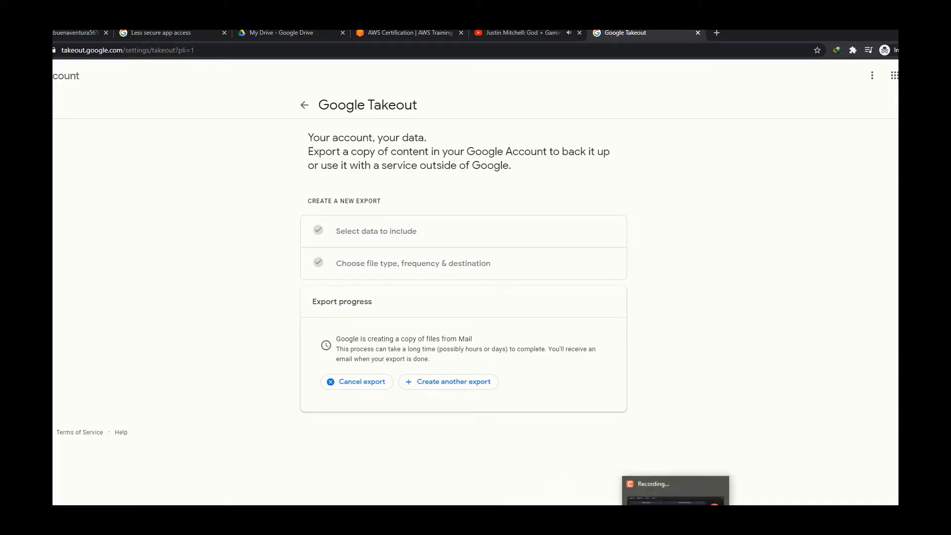
click(676, 490)
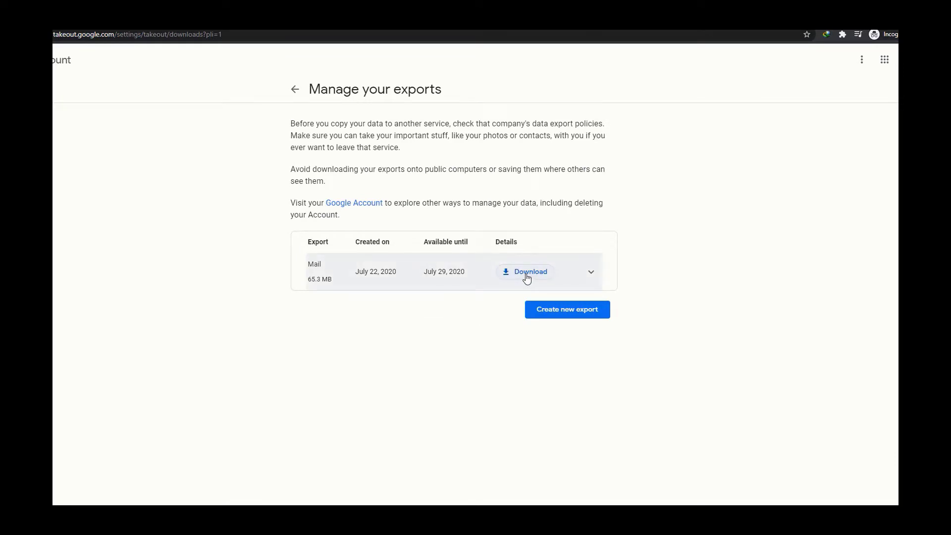
- Download the 65.3 MB Mail export after verifying with the account password
click(526, 275)
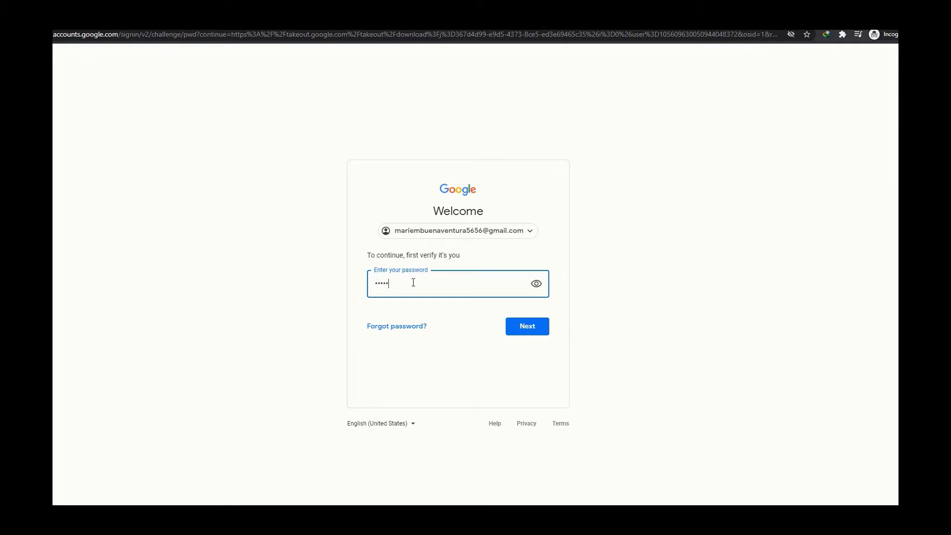
key(Return)
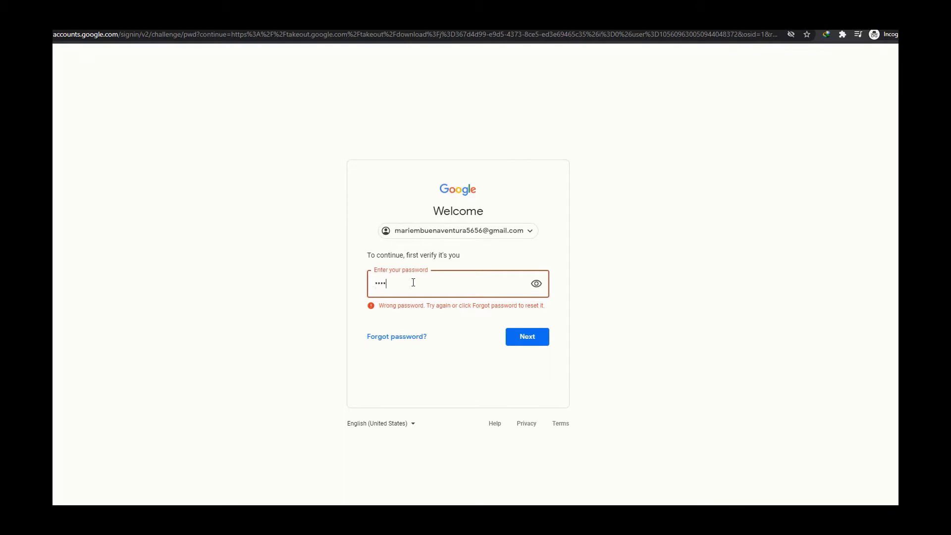
key(Return)
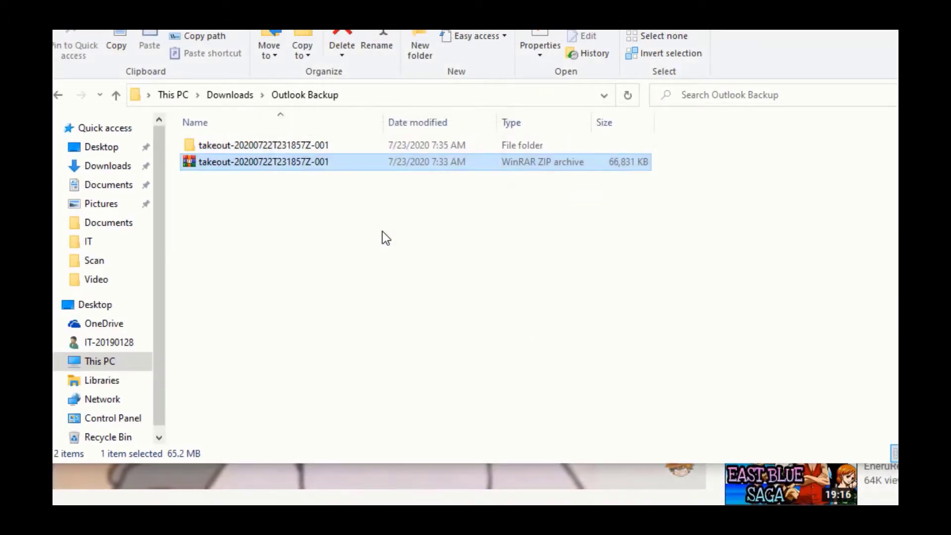
- Clear the selection of the takeout ZIP in the Outlook Backup folder
click(329, 227)
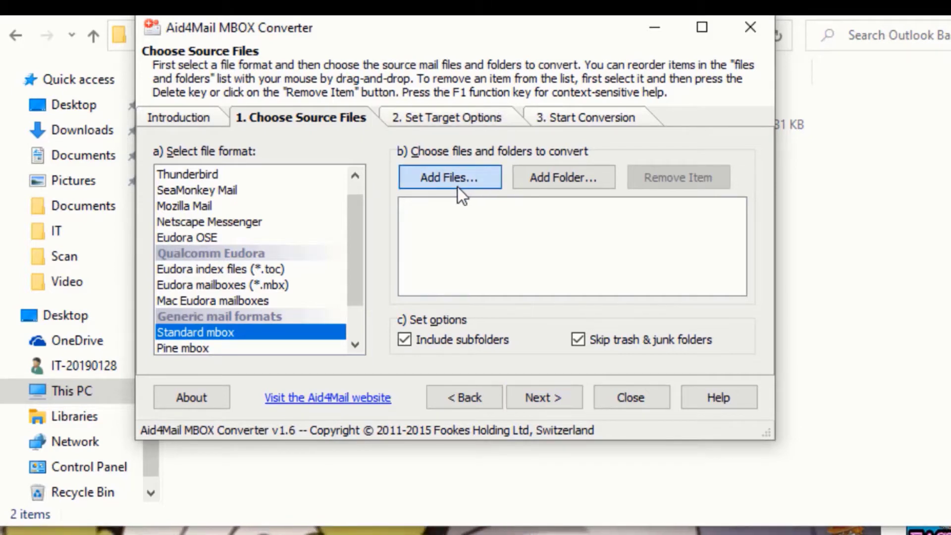
- Add 'All mail Including Spam and Trash.mbox' from Outlook Backup > Takeout > Mail as the source
click(457, 187)
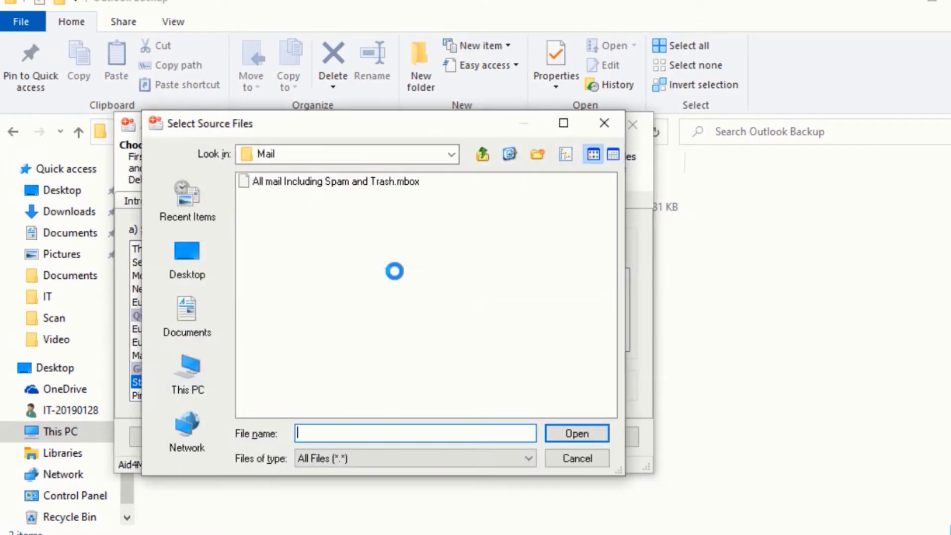
mouse_move(332, 131)
mouse_down()
mouse_move(547, 189)
mouse_move(707, 210)
mouse_up()
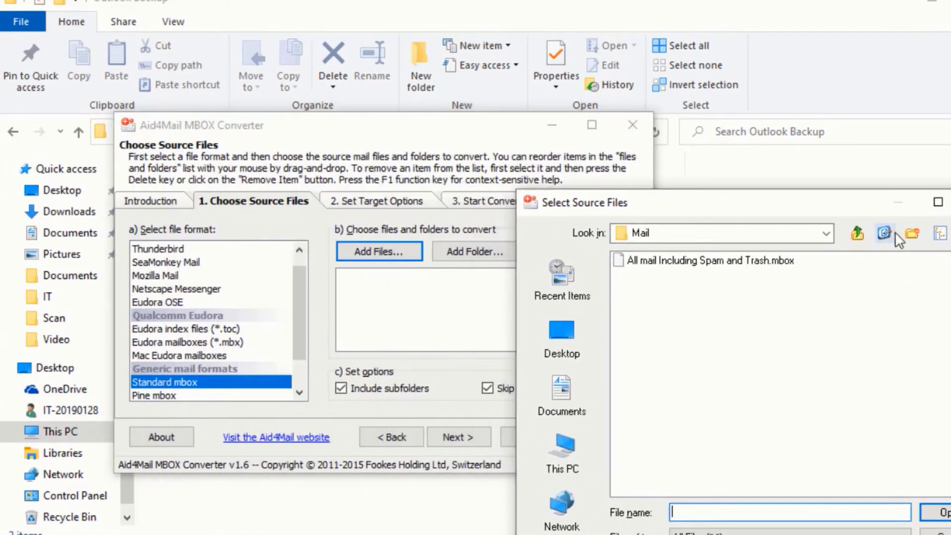
click(857, 233)
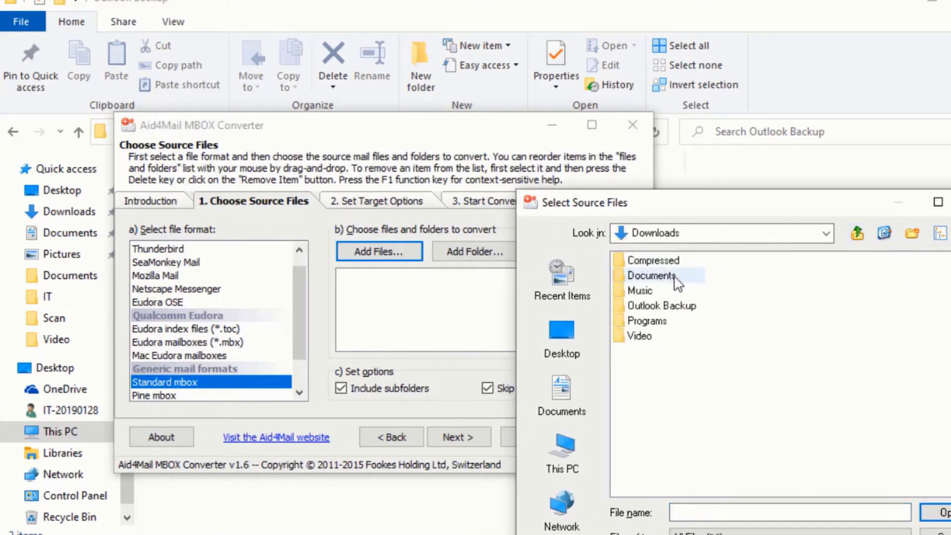
double_click(661, 305)
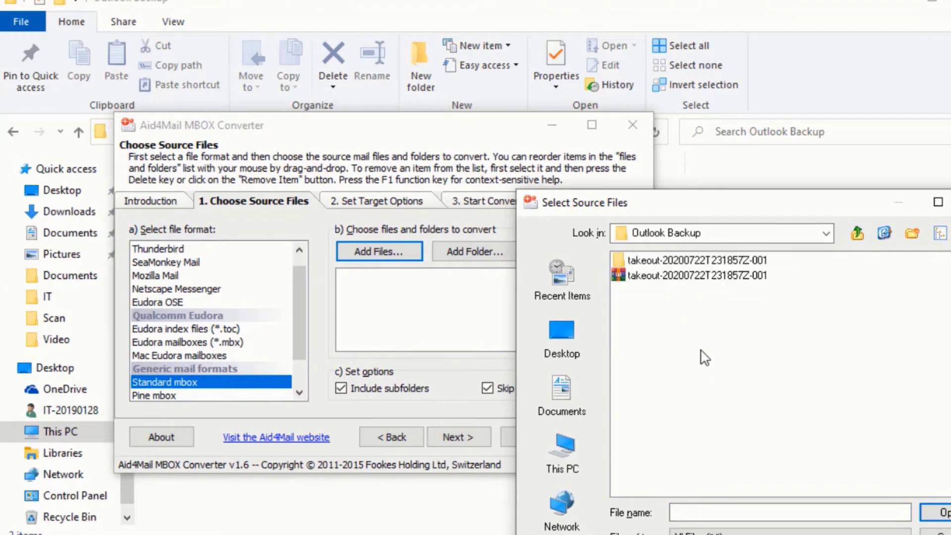
click(702, 263)
double_click(691, 261)
double_click(648, 260)
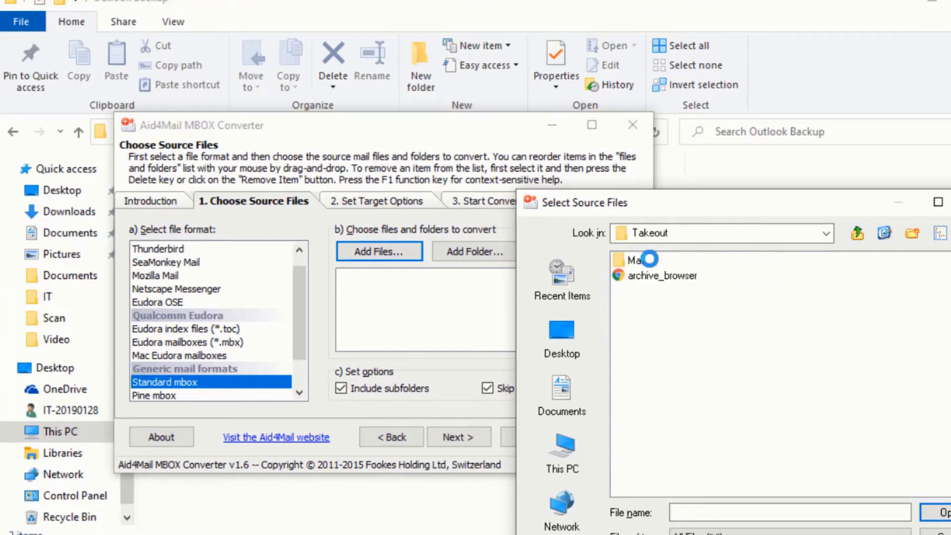
double_click(650, 261)
click(651, 261)
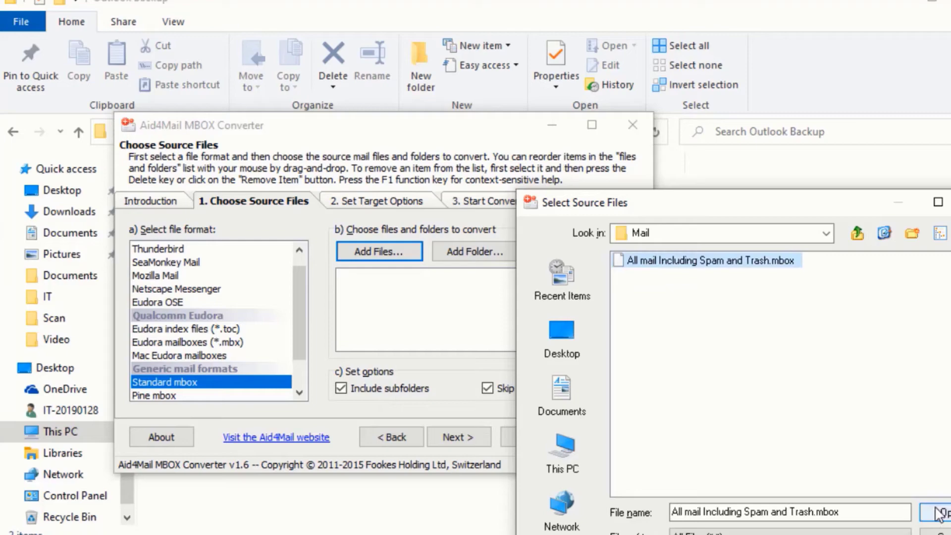
click(938, 513)
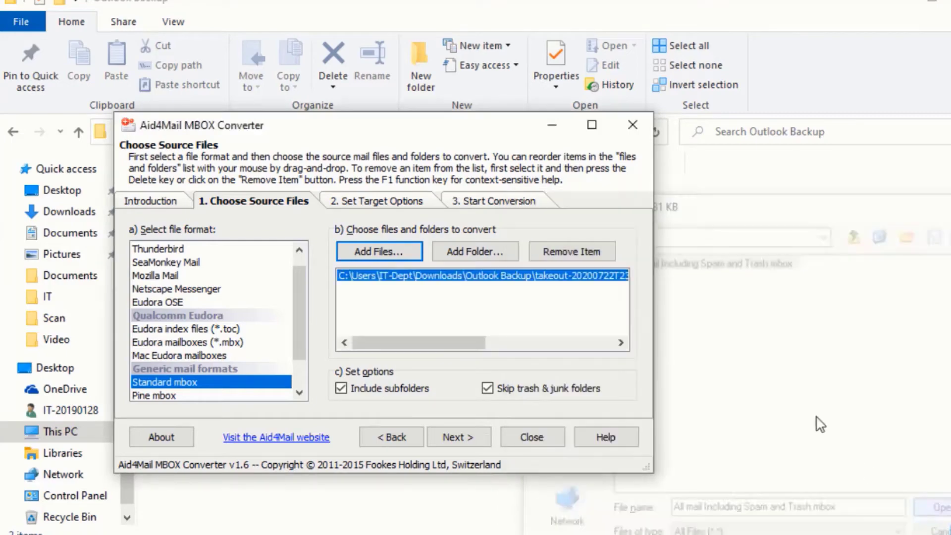
- Set the EML output destination folder to Downloads\Outlook Backup
click(463, 436)
click(630, 248)
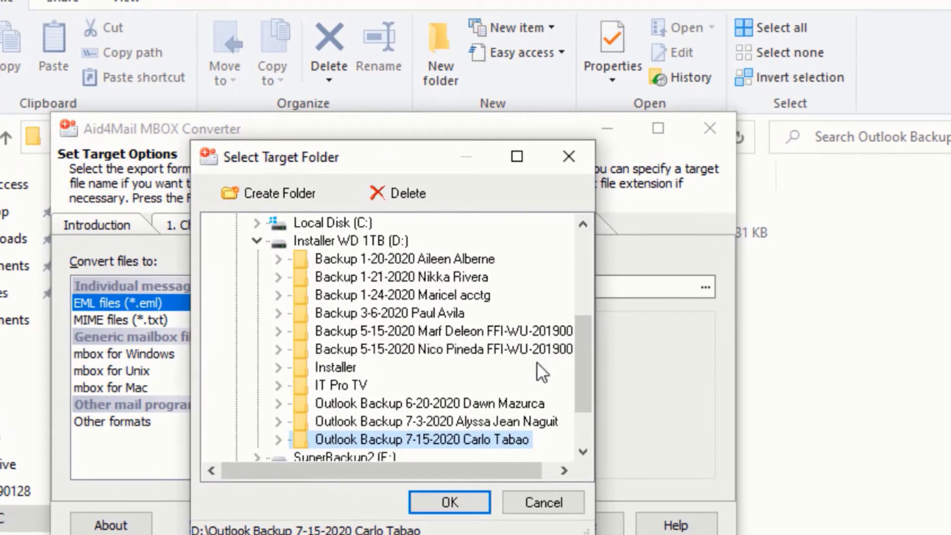
scroll(386, 312, up, 4)
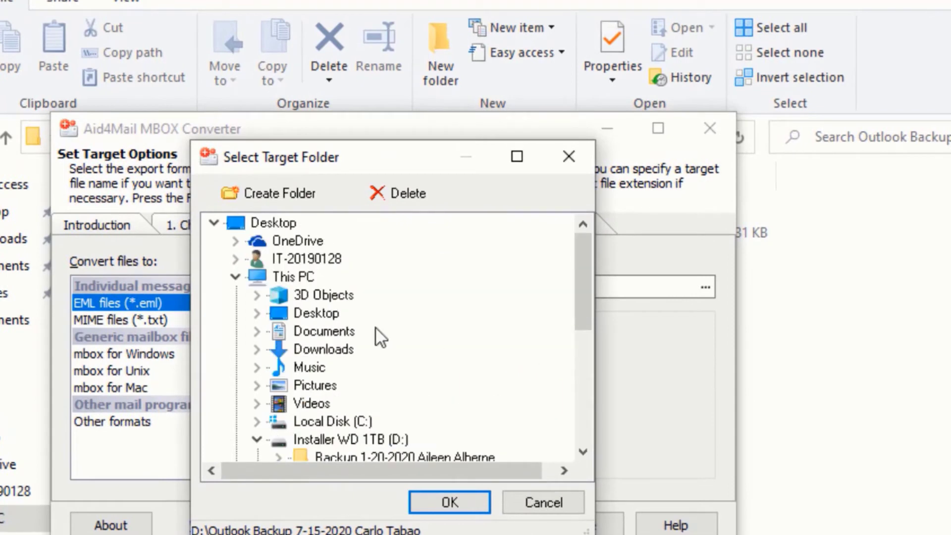
click(325, 332)
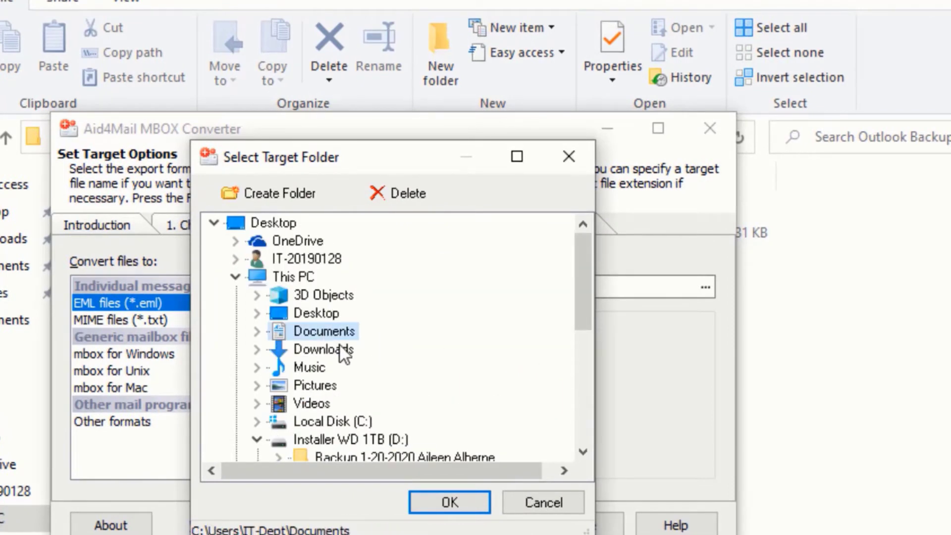
click(469, 494)
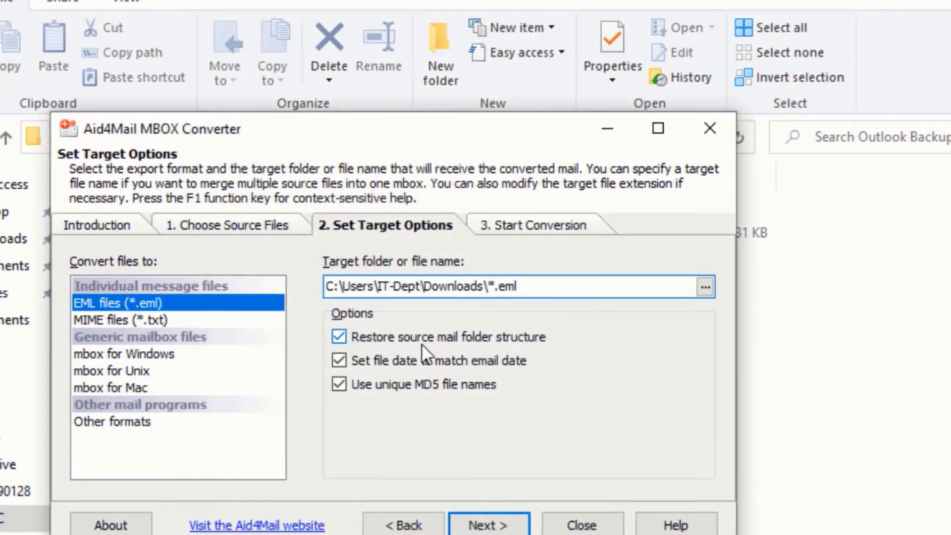
click(706, 286)
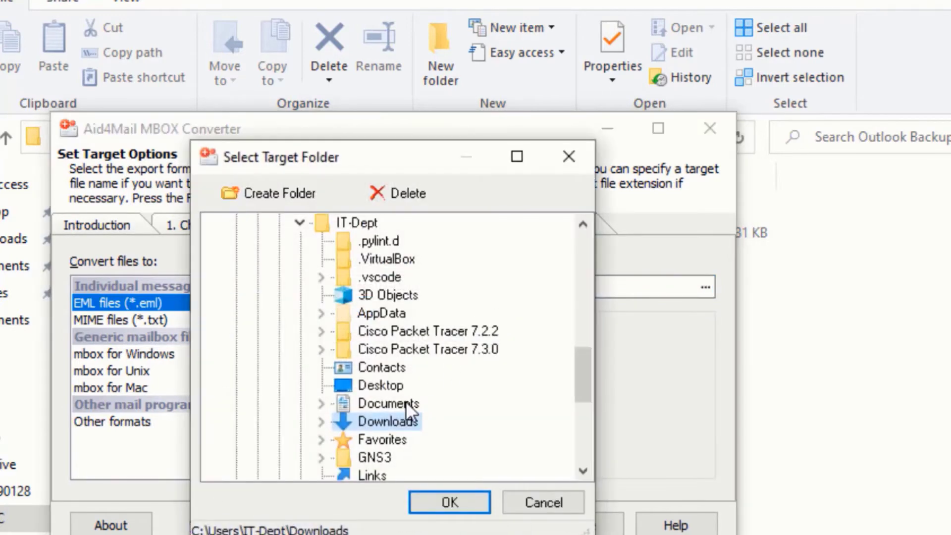
click(321, 422)
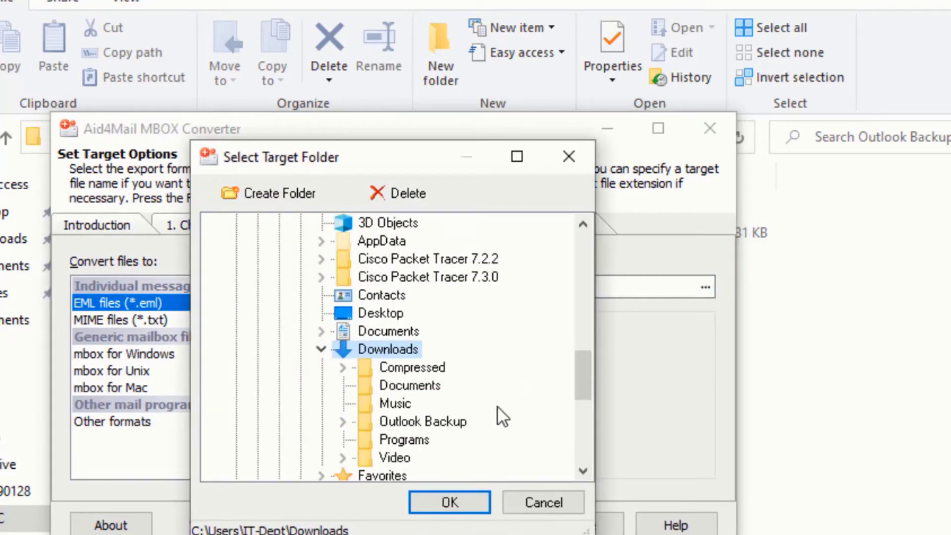
click(343, 421)
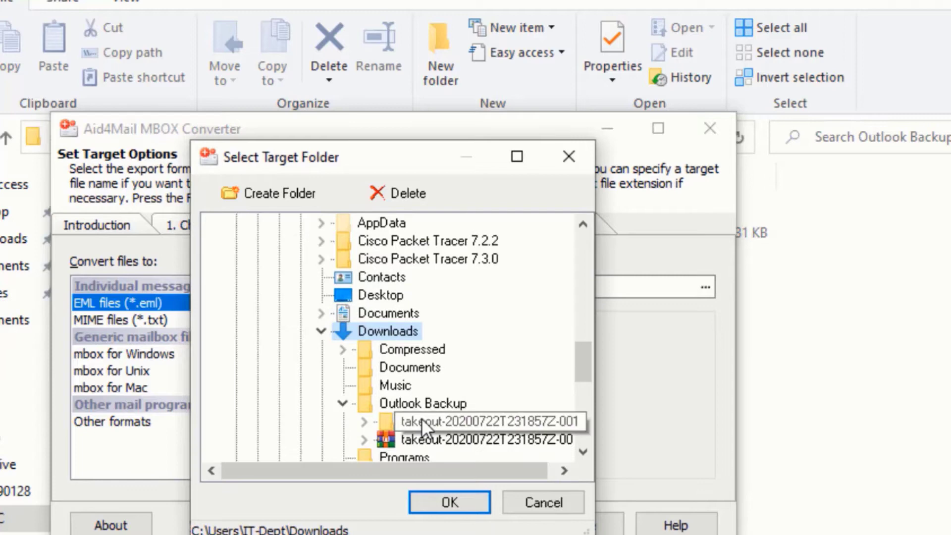
click(388, 402)
click(476, 502)
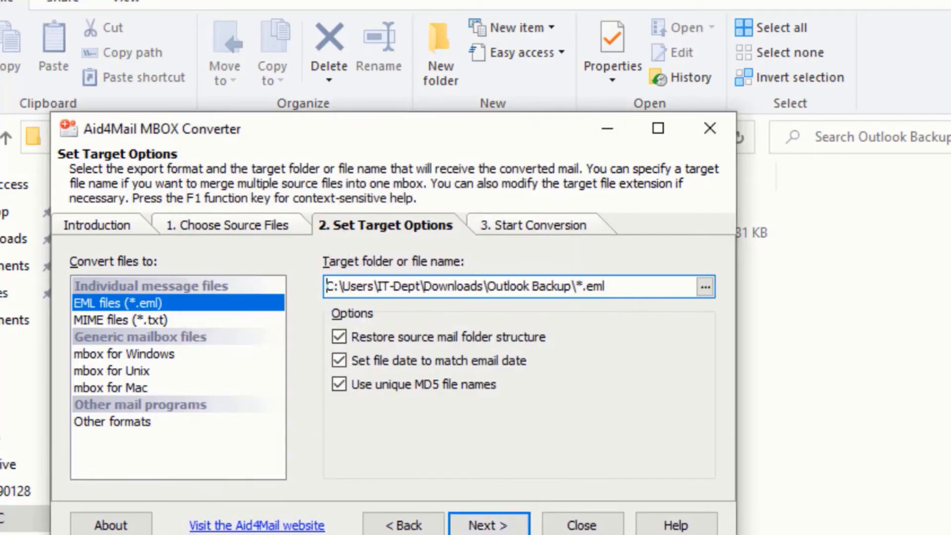
- Convert the 2806 messages to EML files, then close the converter
click(504, 527)
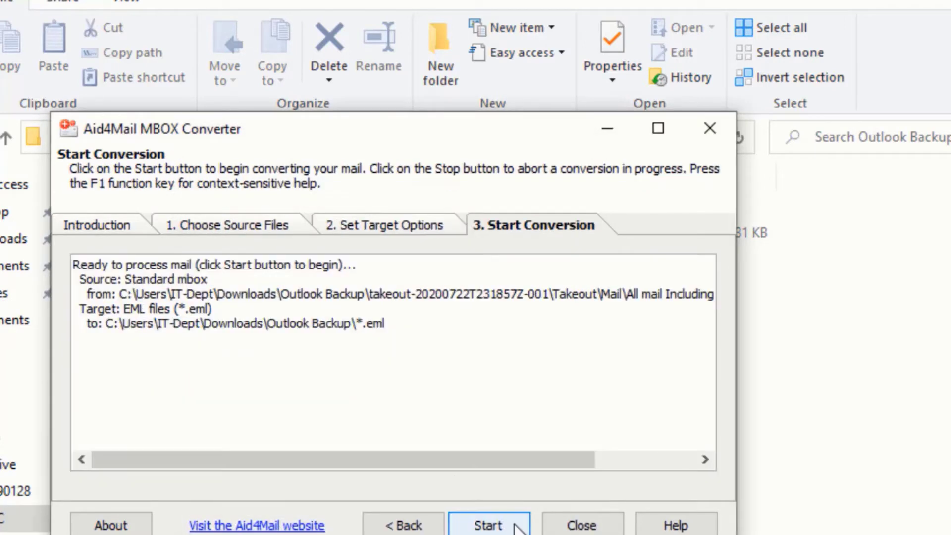
click(491, 525)
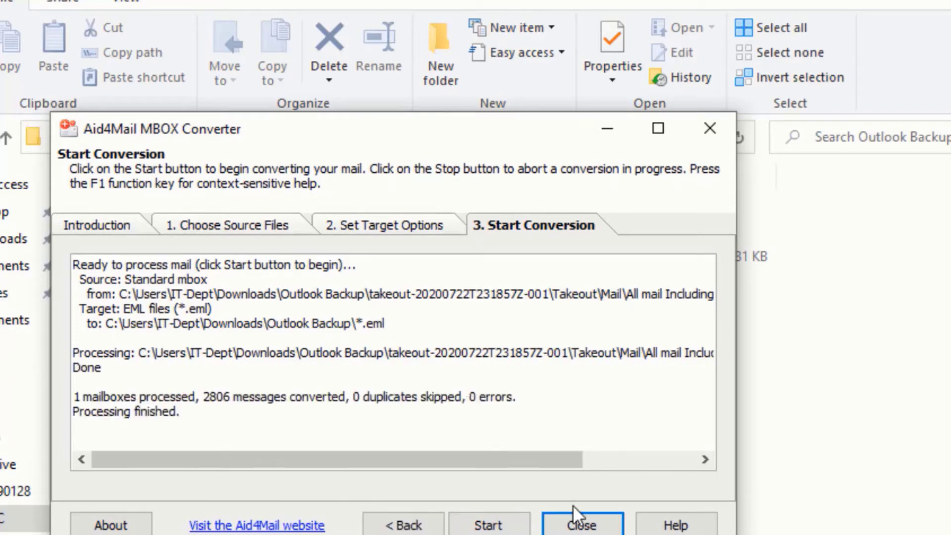
click(594, 522)
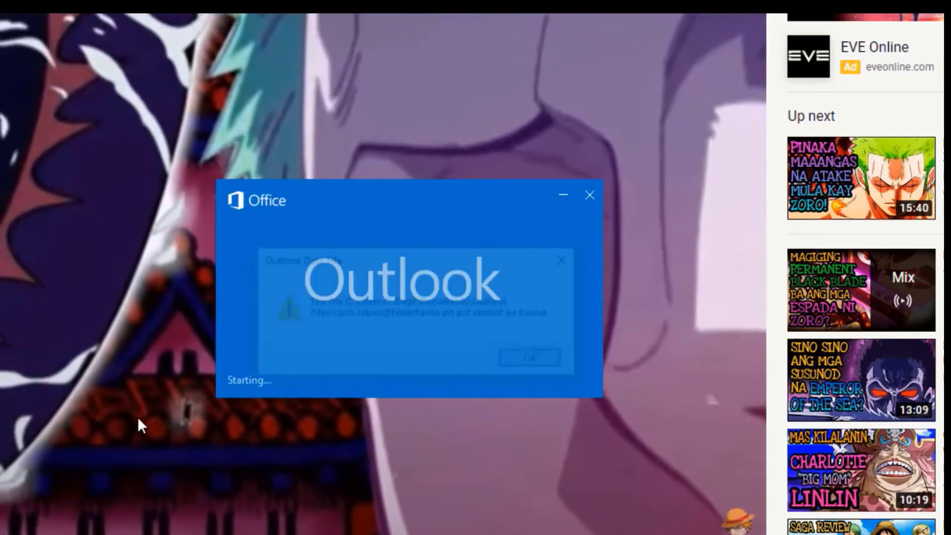
- Dismiss the missing data file warning and remove the existing POP email account
click(531, 357)
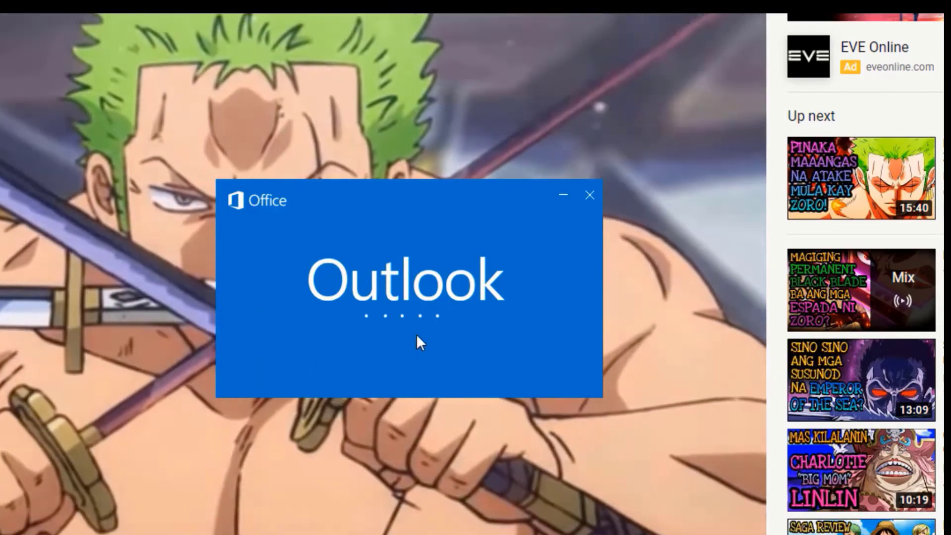
click(287, 132)
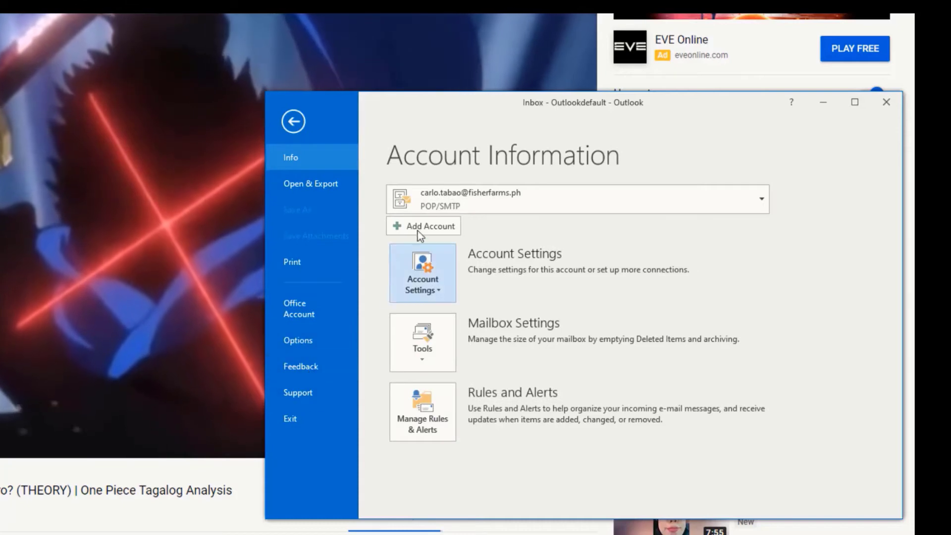
click(422, 276)
click(460, 339)
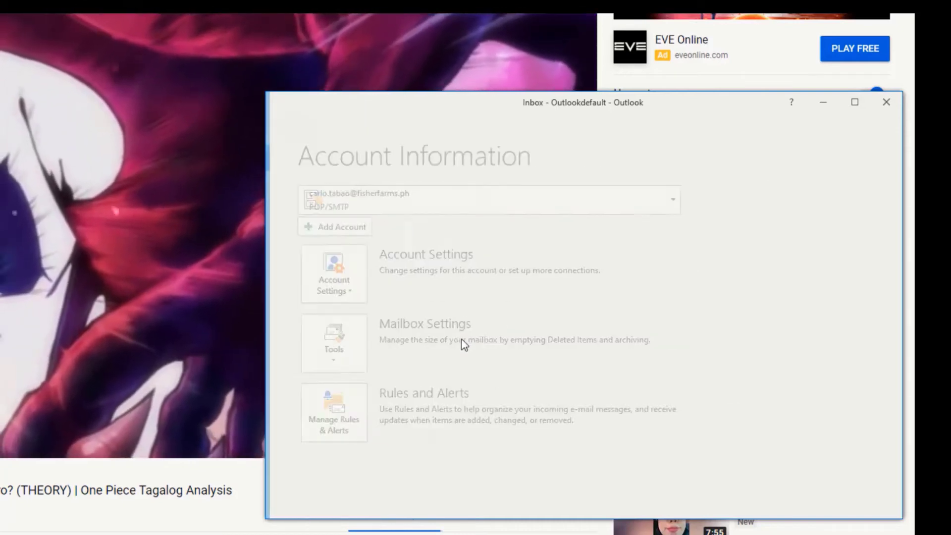
click(427, 267)
click(630, 231)
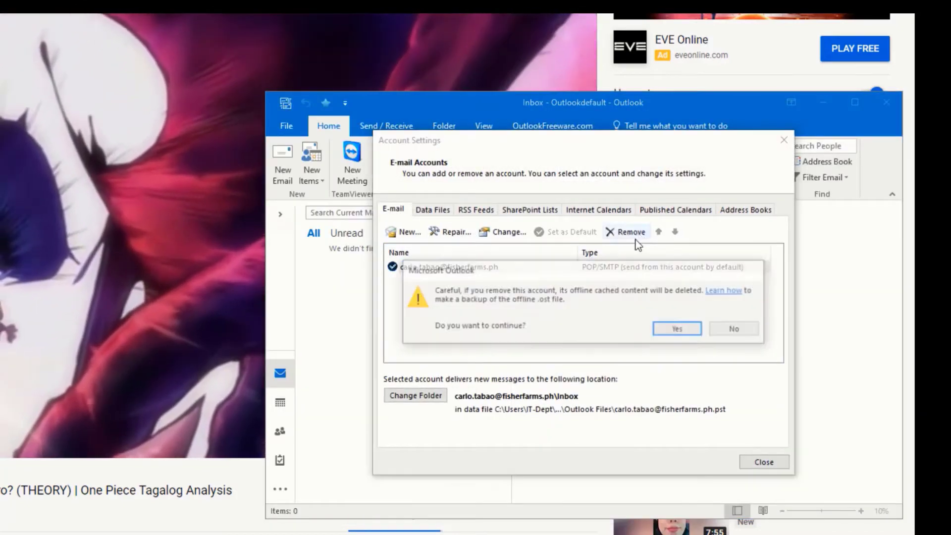
click(677, 328)
- Remove the old account's .pst data file, close Account Settings, and return to File > Info
click(432, 210)
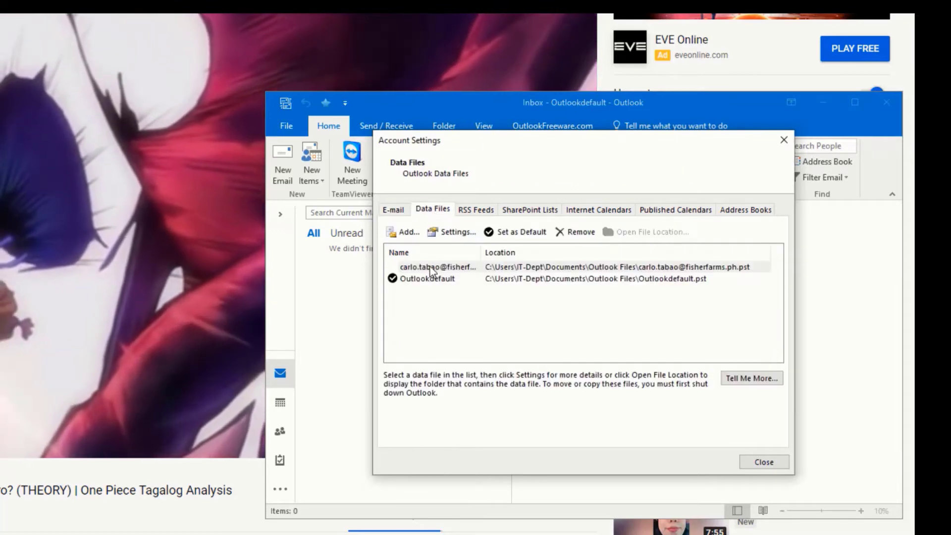
click(431, 268)
click(515, 232)
click(427, 300)
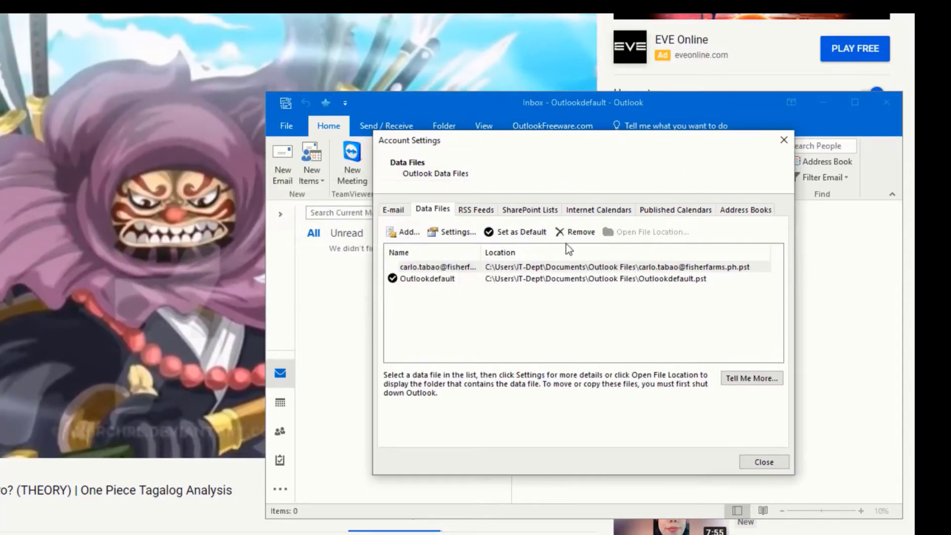
click(557, 266)
click(576, 232)
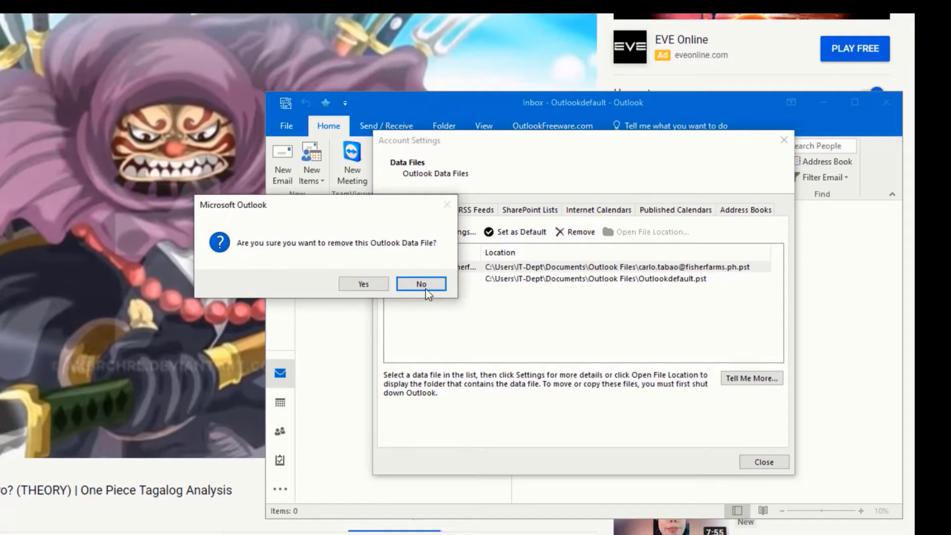
click(364, 283)
click(393, 210)
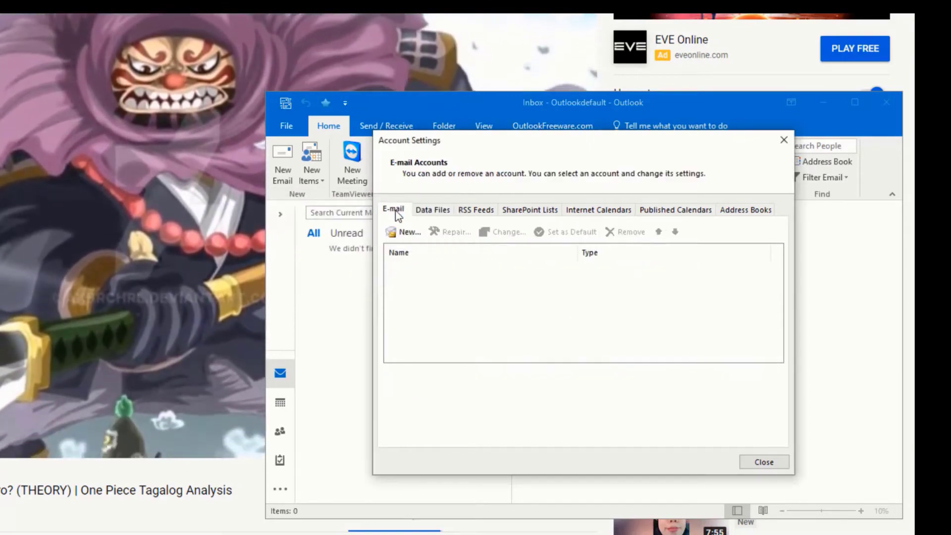
click(765, 462)
click(285, 126)
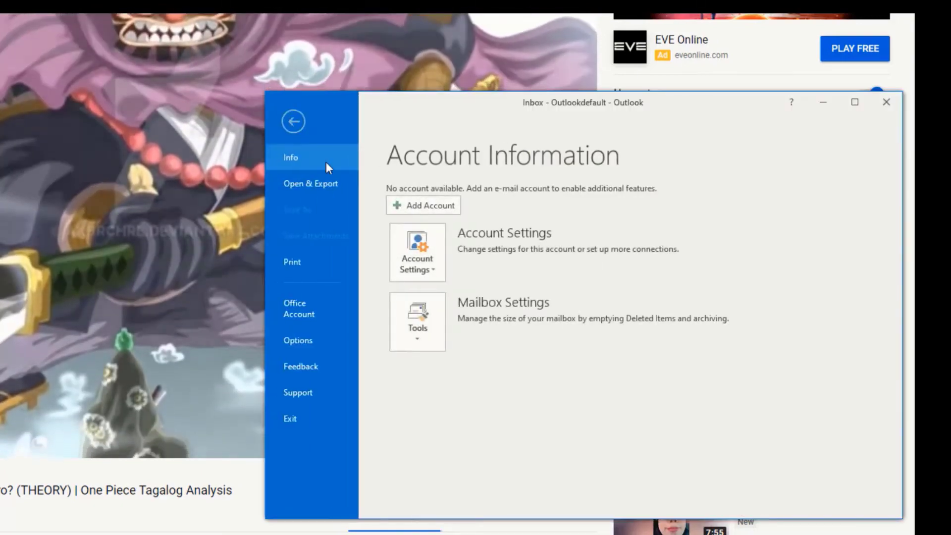
- Start adding a new email account with manual POP or IMAP setup
click(424, 205)
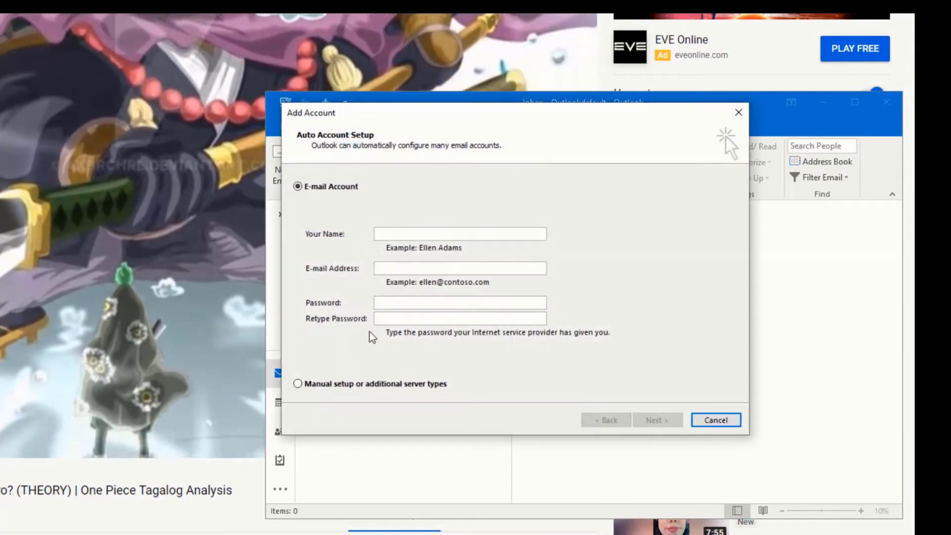
click(367, 385)
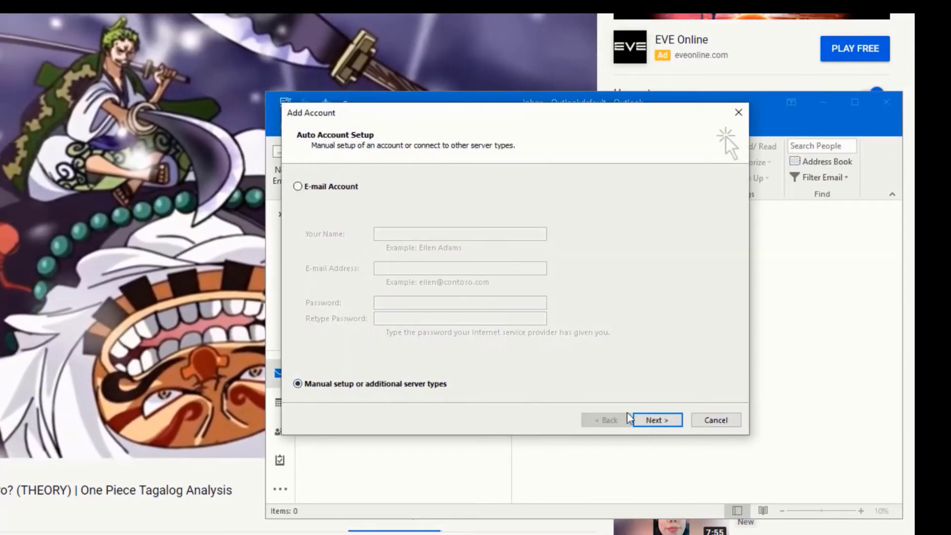
click(657, 419)
click(365, 222)
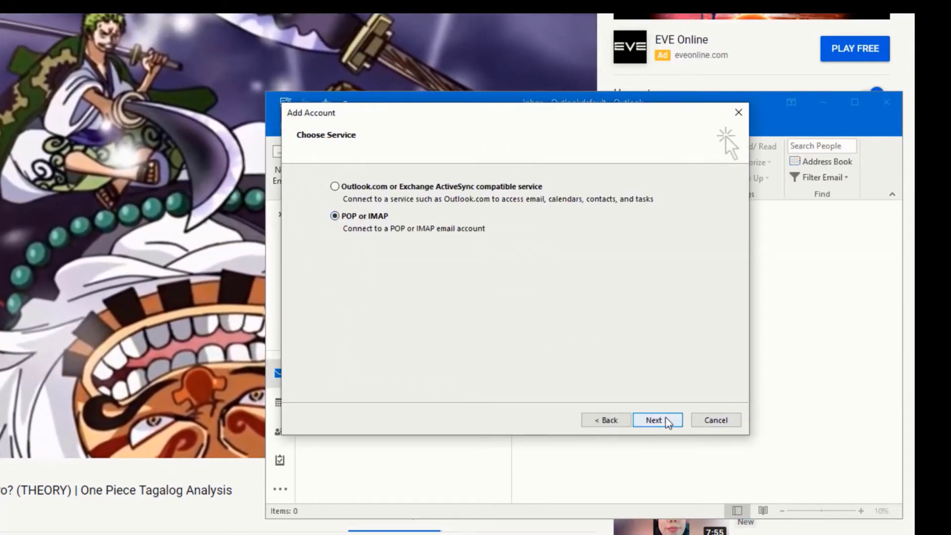
click(668, 420)
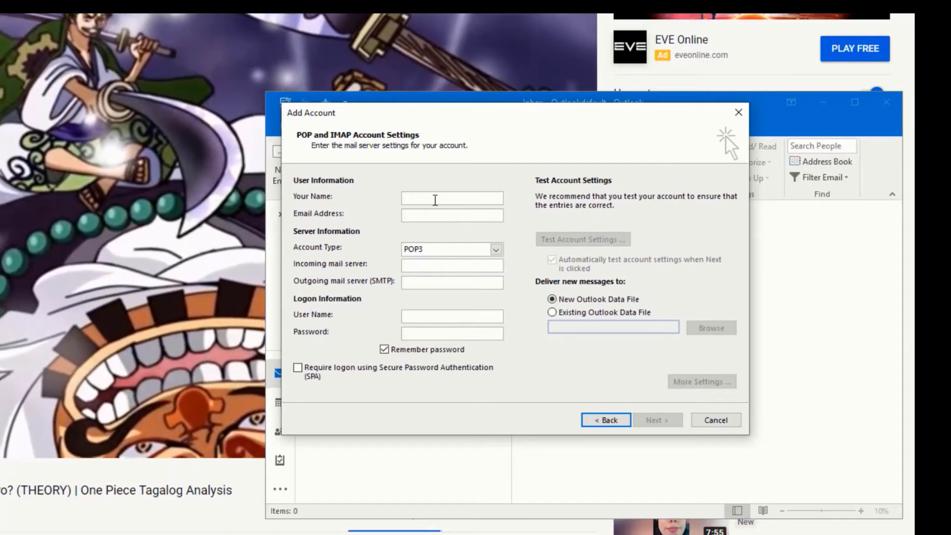
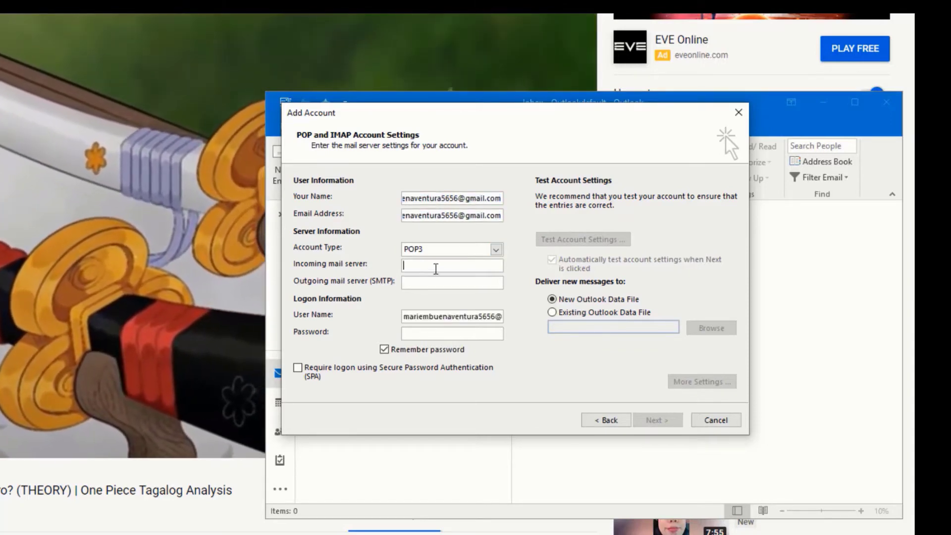
- Enter incoming server smtp.gmail.com, outgoing server pop.gmail.com, and the account password
click(435, 268)
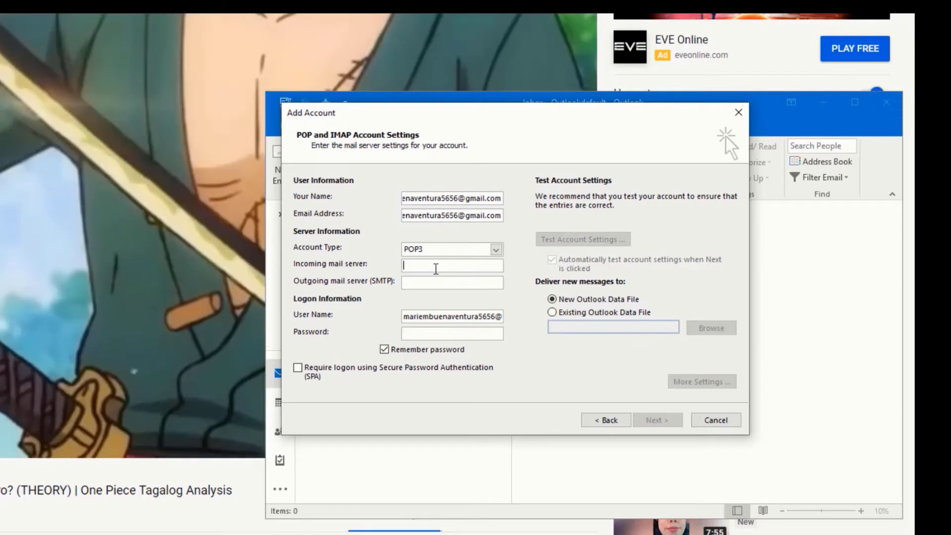
text(smtp.gmail.com)
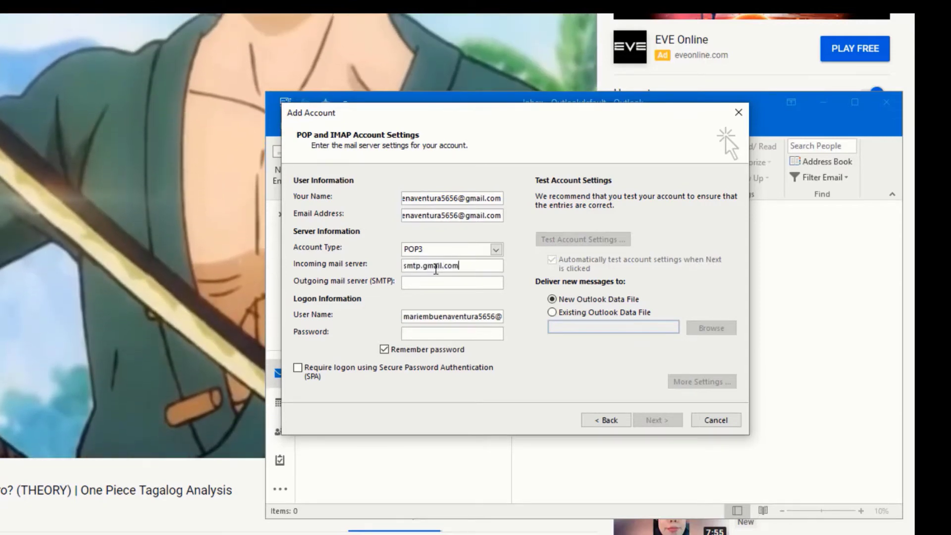
key(Tab)
text(pop)
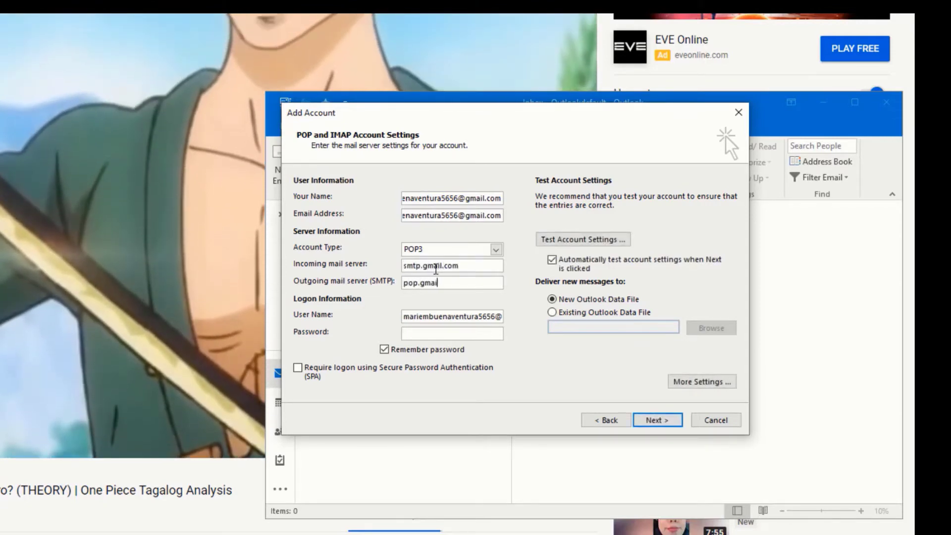
key(Tab)
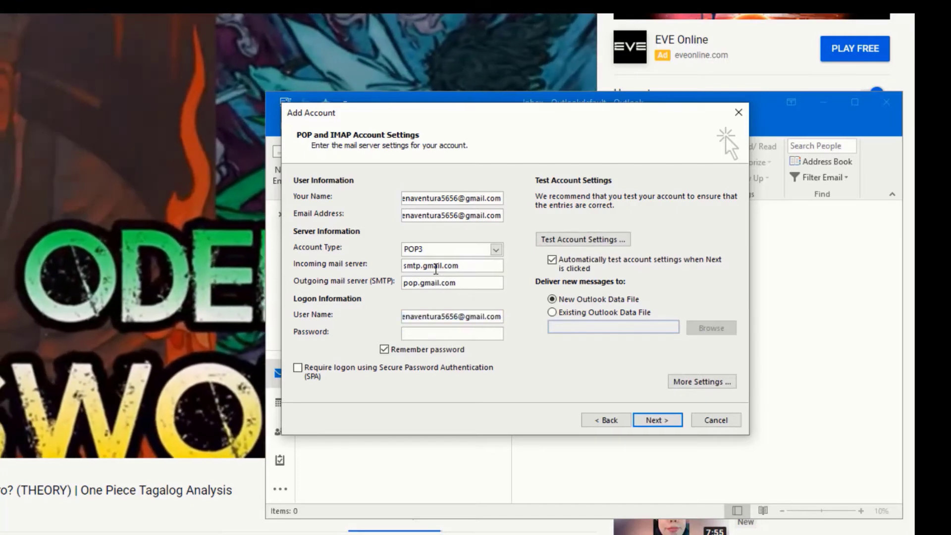
text(**********)
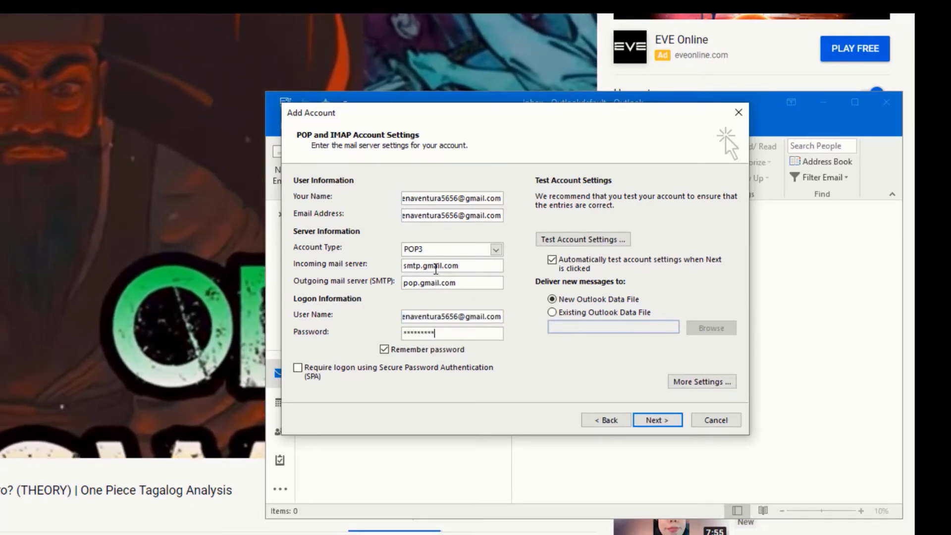
text(**)
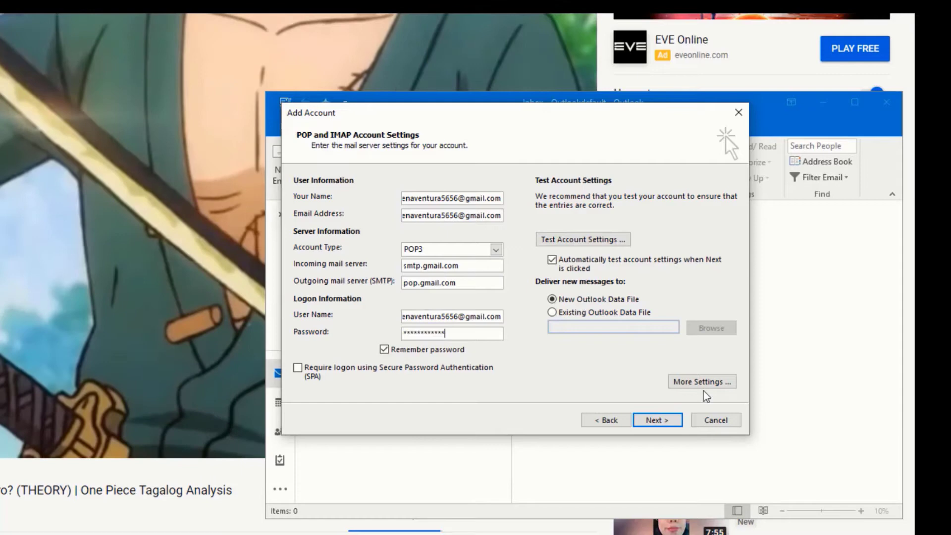
- Require outgoing SMTP authentication, set encryption to Auto, and start the account test
click(704, 384)
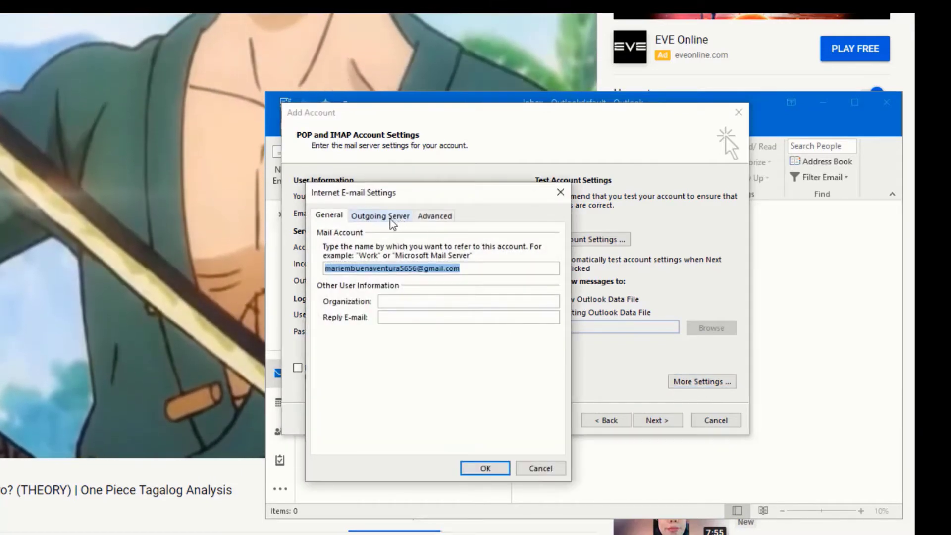
click(380, 215)
click(364, 236)
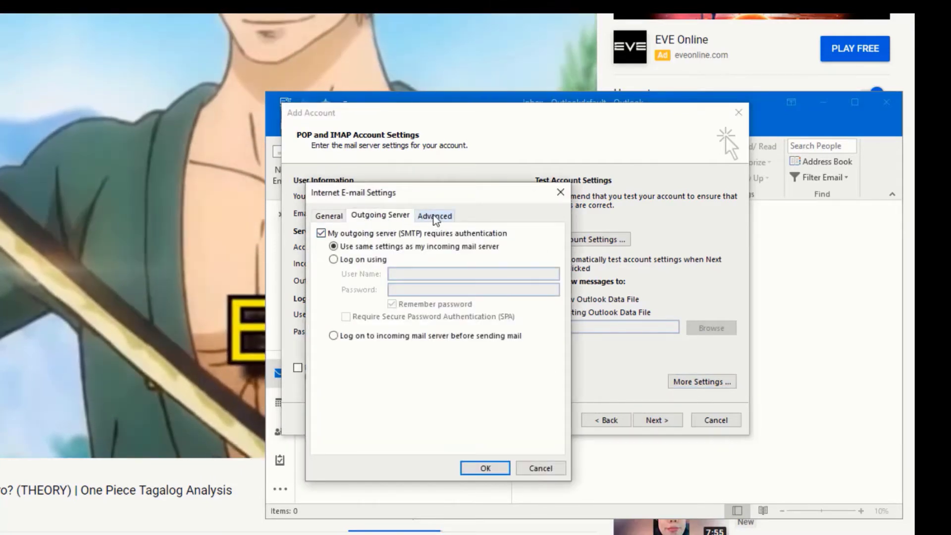
click(434, 215)
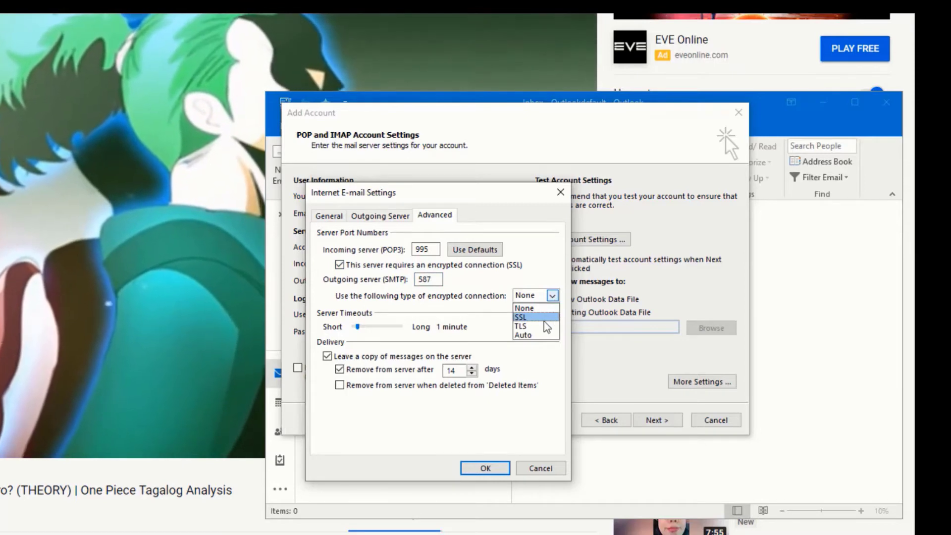
click(541, 335)
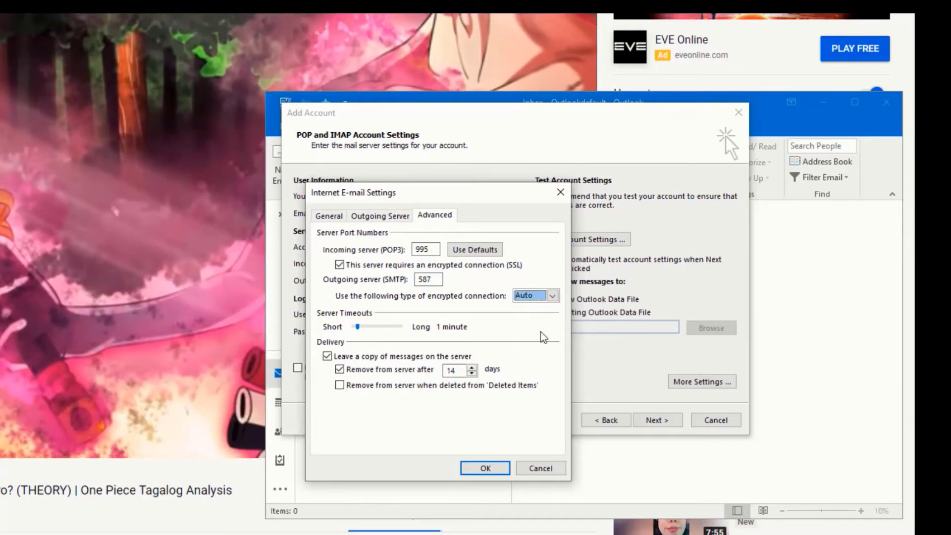
click(484, 467)
click(657, 420)
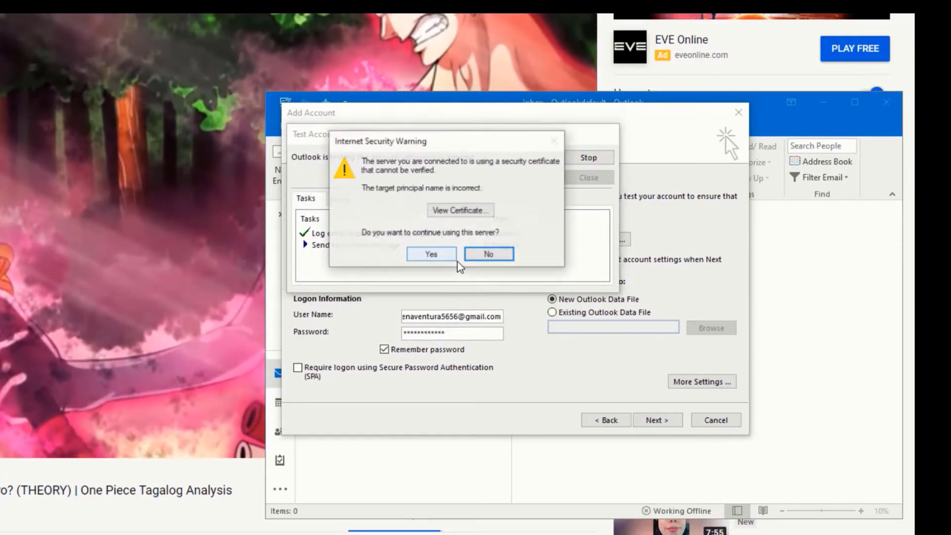
- Accept the certificate warning, close the passed test, and finish adding the Gmail POP account
click(451, 258)
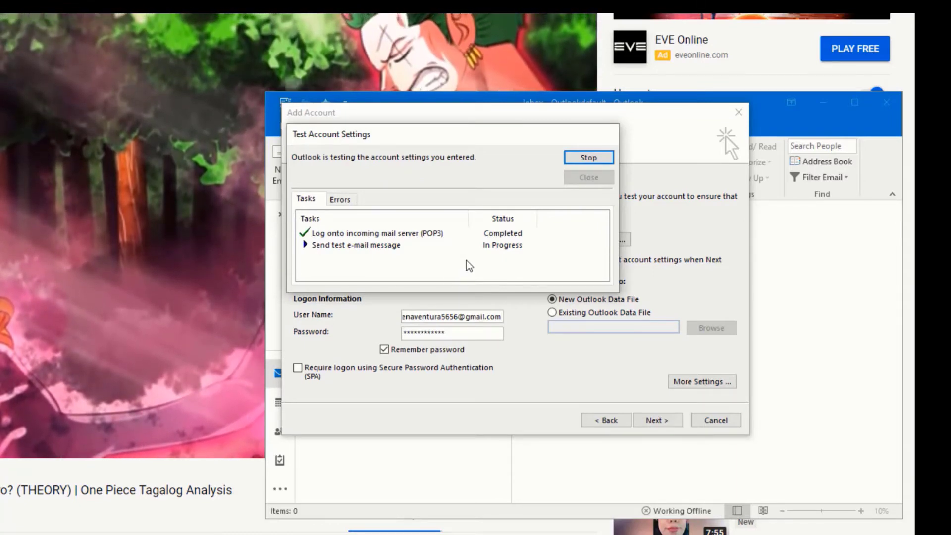
click(587, 177)
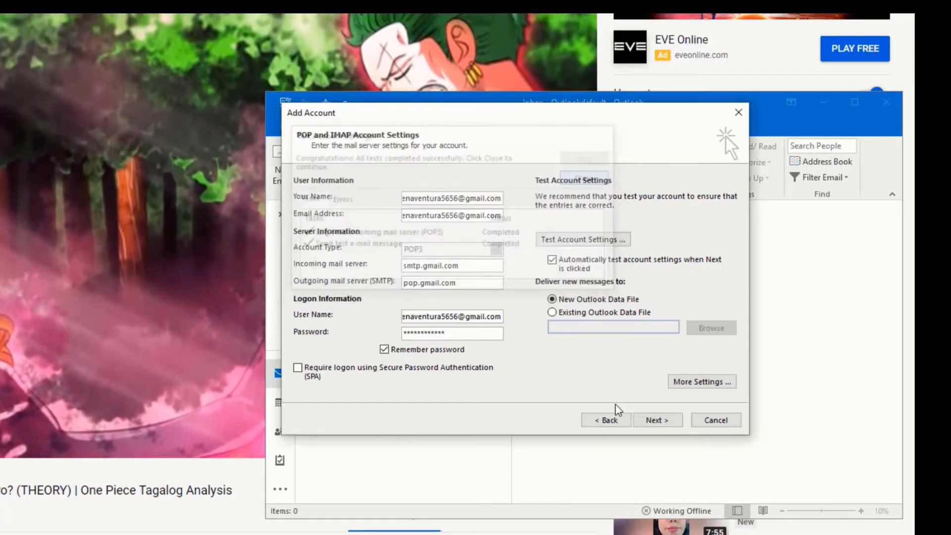
click(644, 419)
click(644, 420)
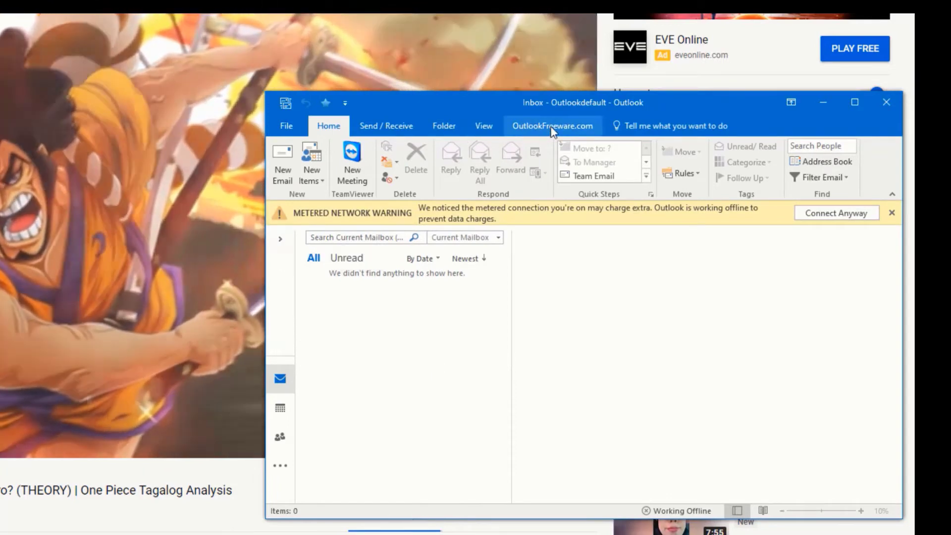
- In Import EML to Outlook, select Downloads\Outlook Backup's All mail Including Spam and Trash.mbox as source
click(552, 128)
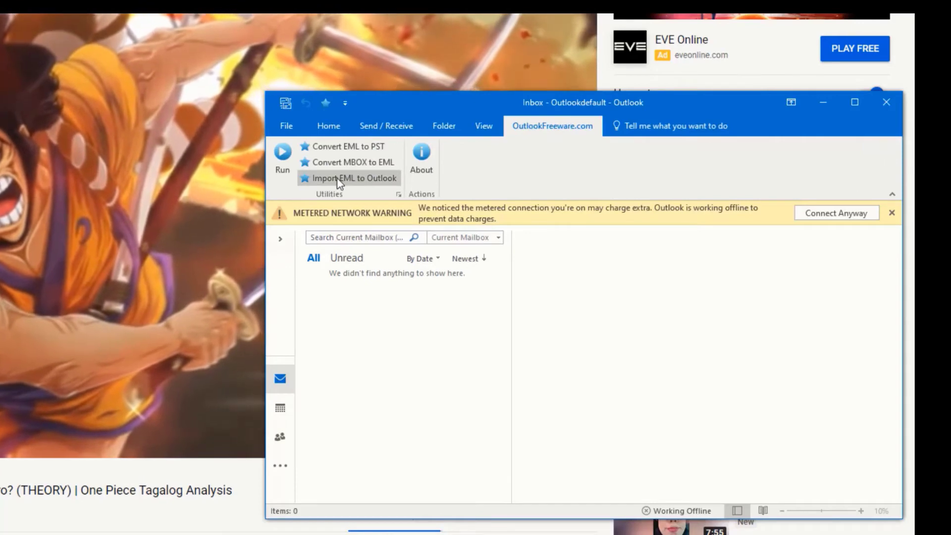
click(339, 178)
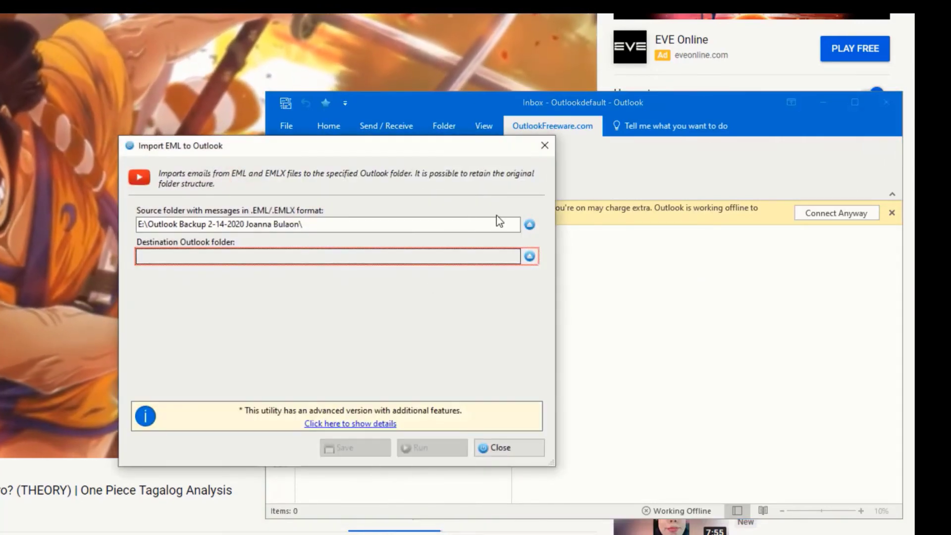
click(530, 226)
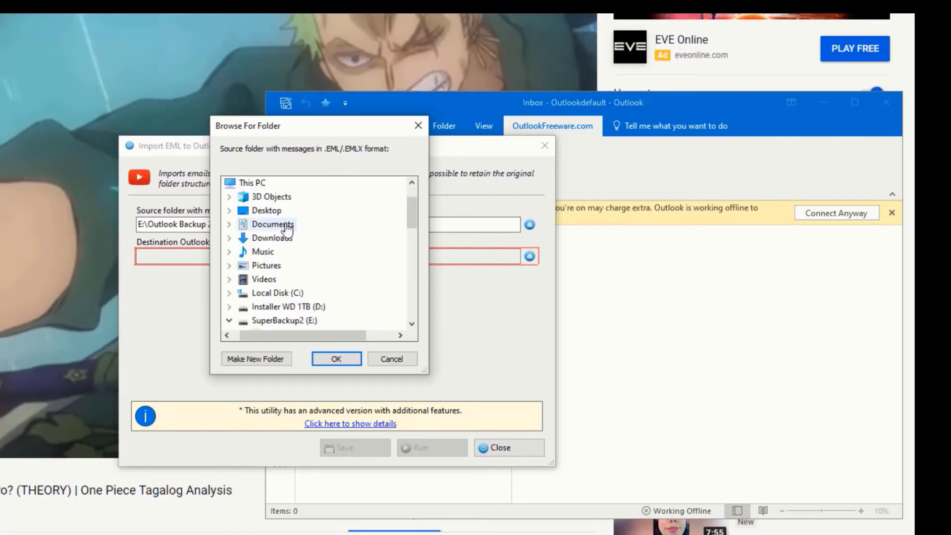
click(271, 237)
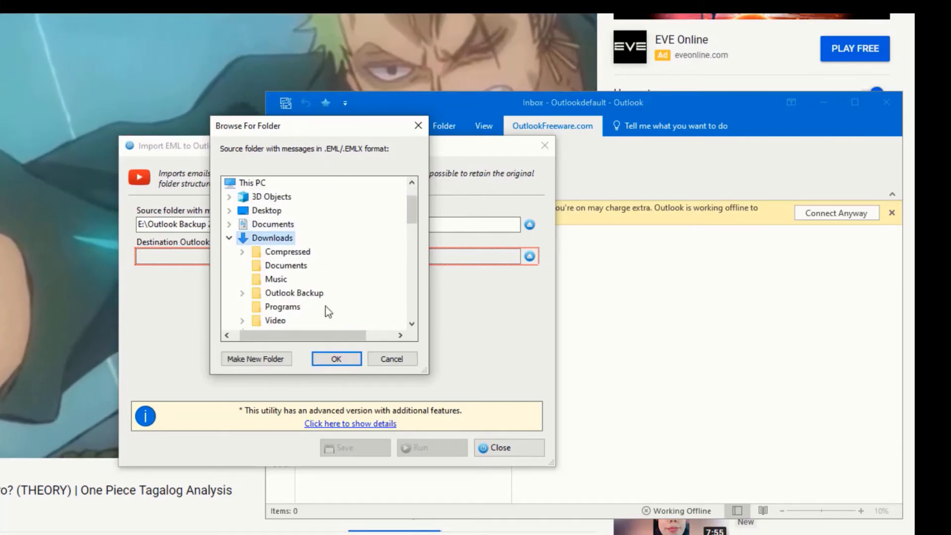
click(294, 294)
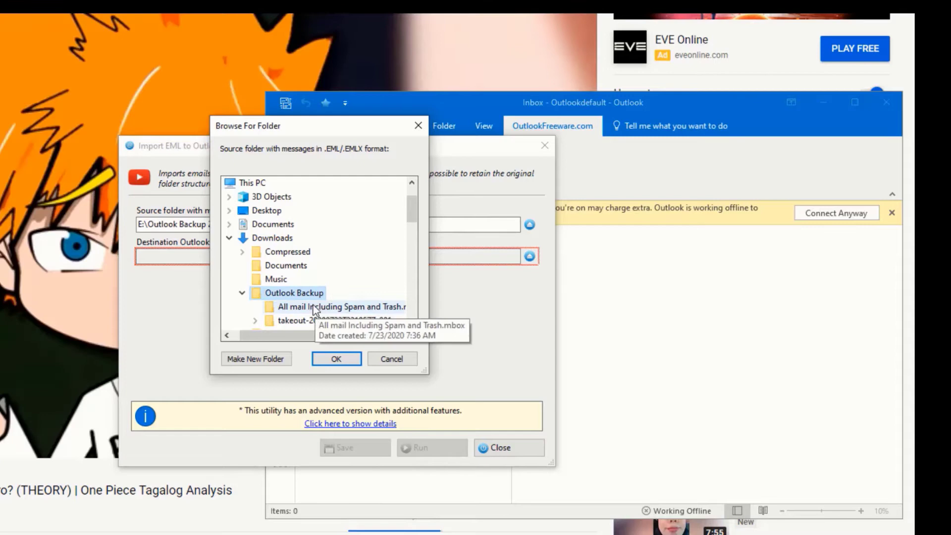
click(312, 306)
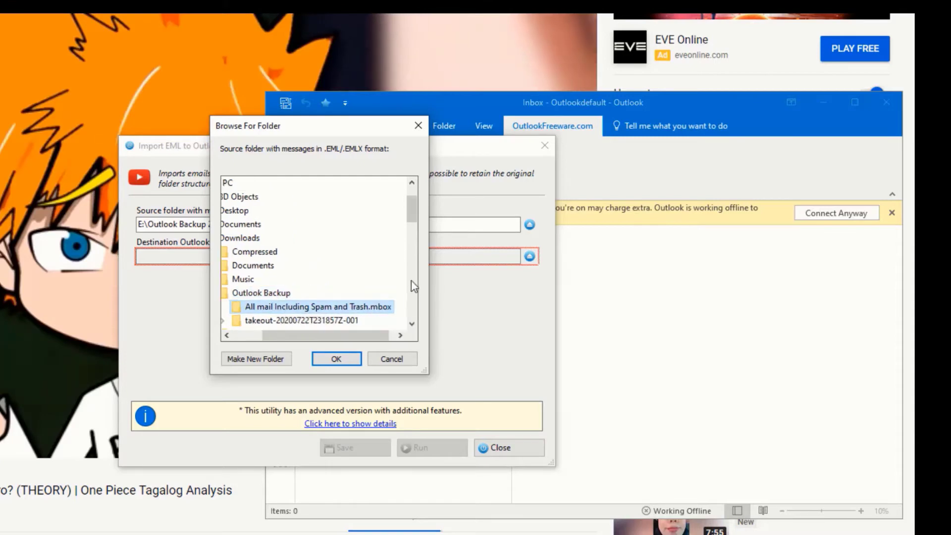
click(297, 331)
drag(296, 332, 278, 331)
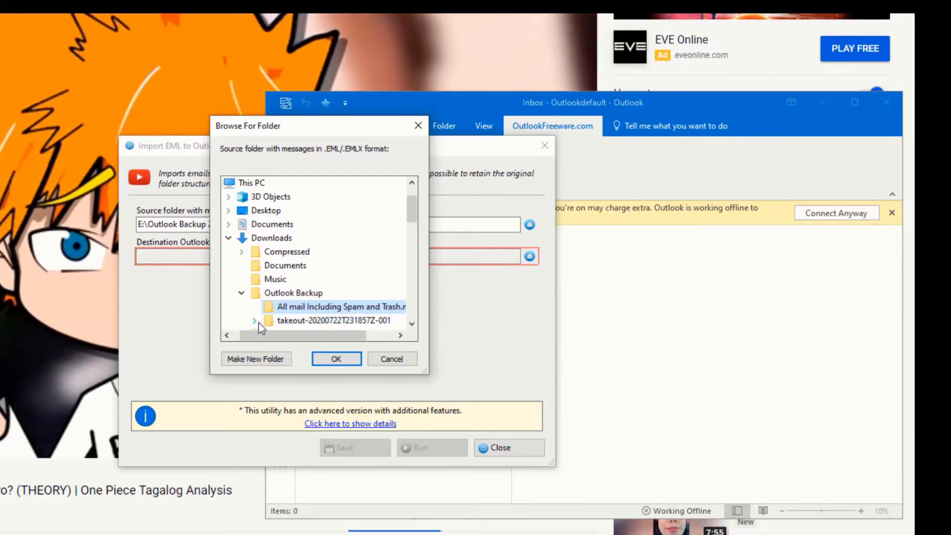
click(257, 321)
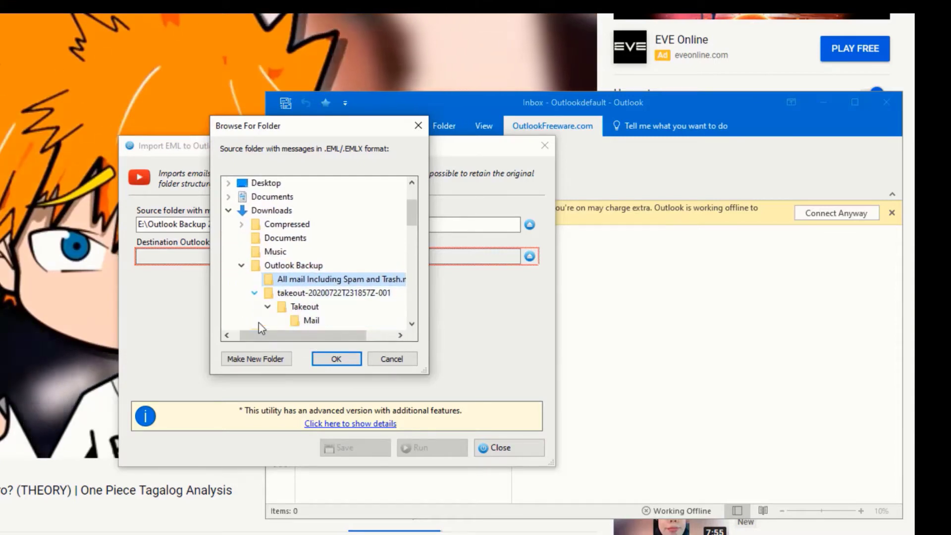
click(336, 359)
- Choose the Gmail account store as the import destination
click(529, 256)
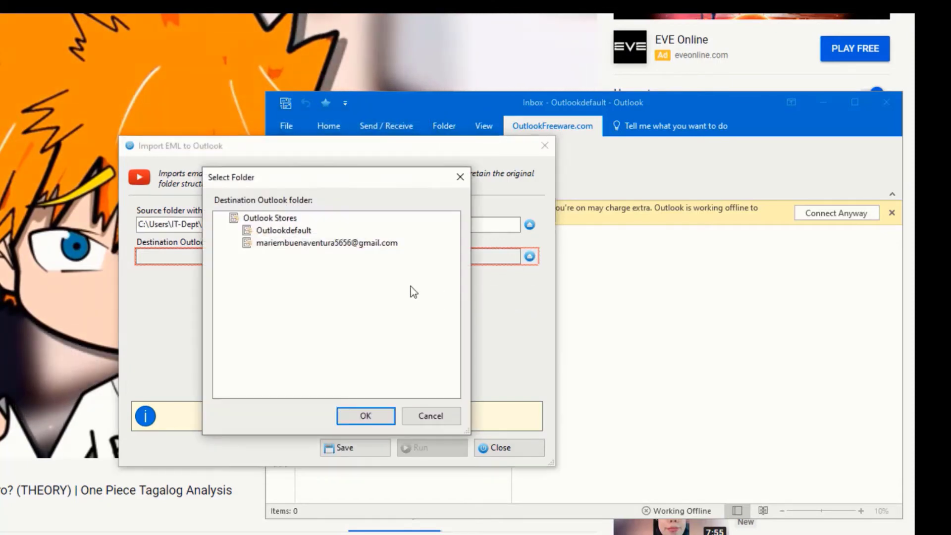
click(310, 245)
click(371, 414)
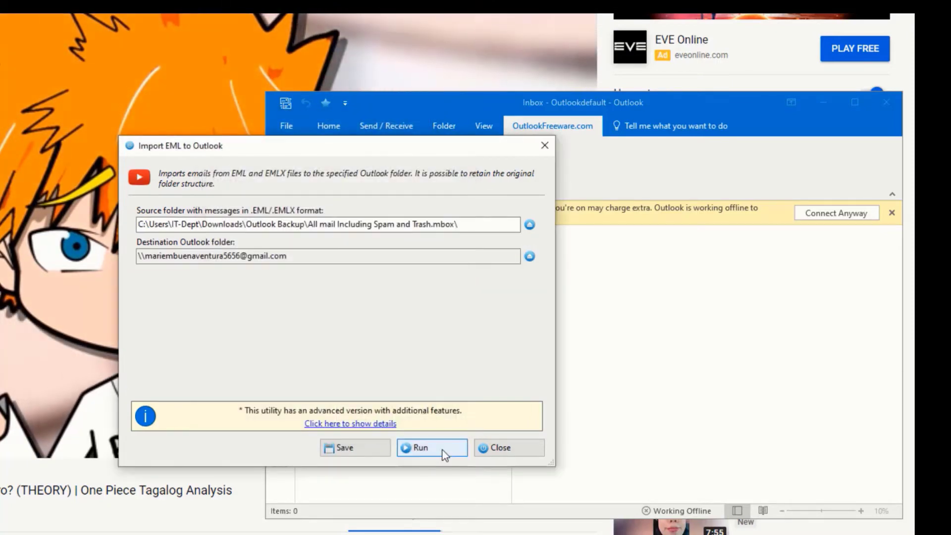
- Run the EML import into the Gmail account and close the finished import window
click(431, 448)
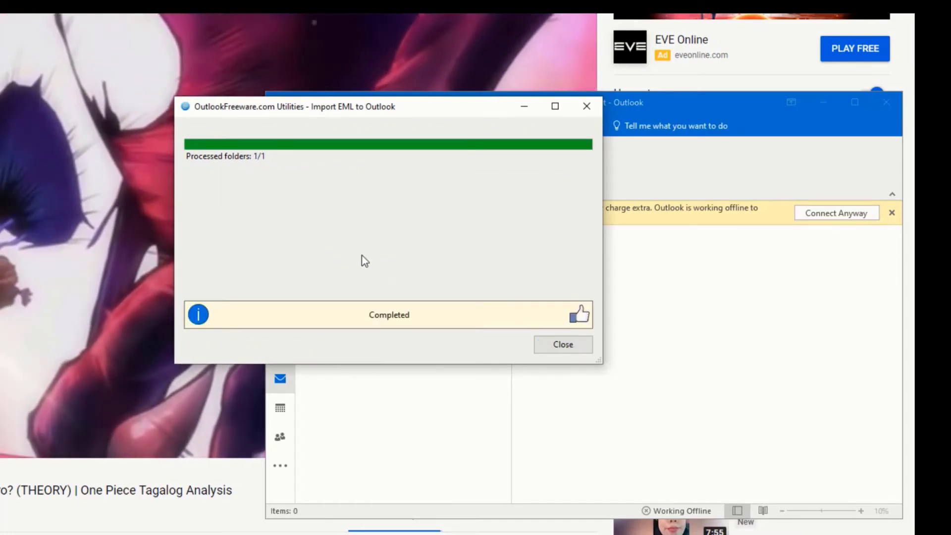
click(581, 348)
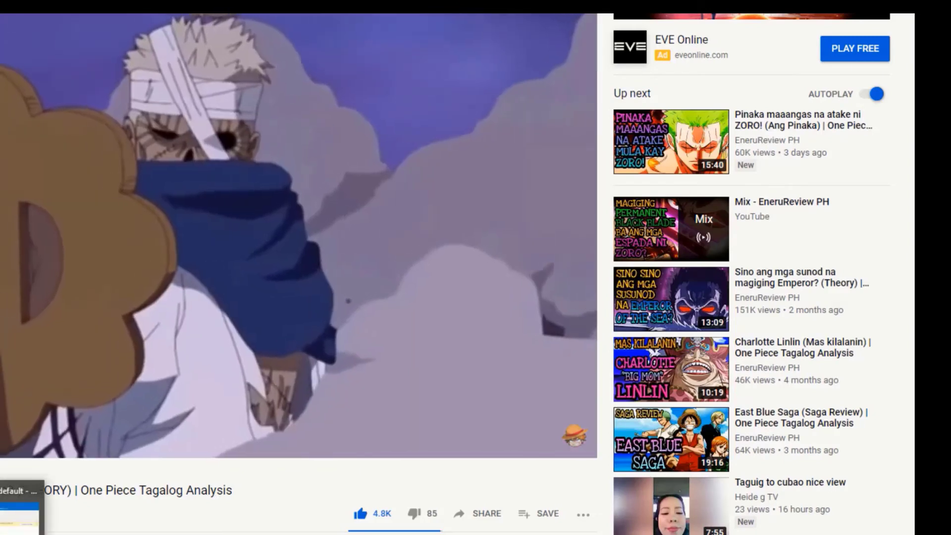
- Show the CertMetrics exam results email in the Gmail mailbox, matched against Gmail
click(19, 496)
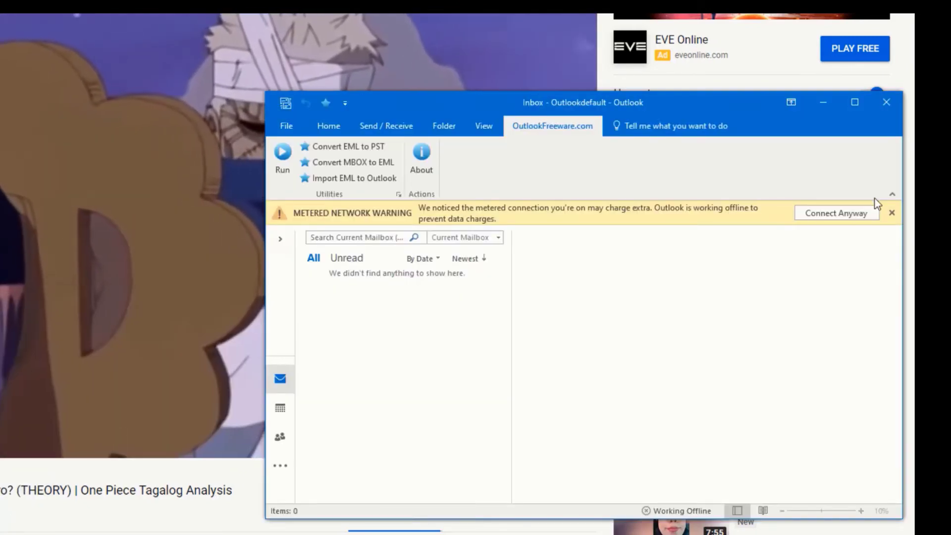
click(843, 214)
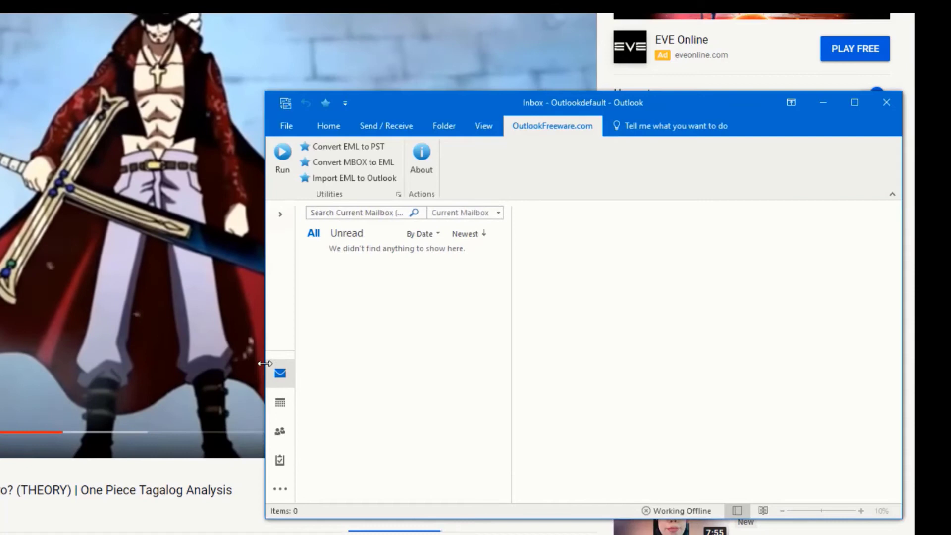
click(281, 216)
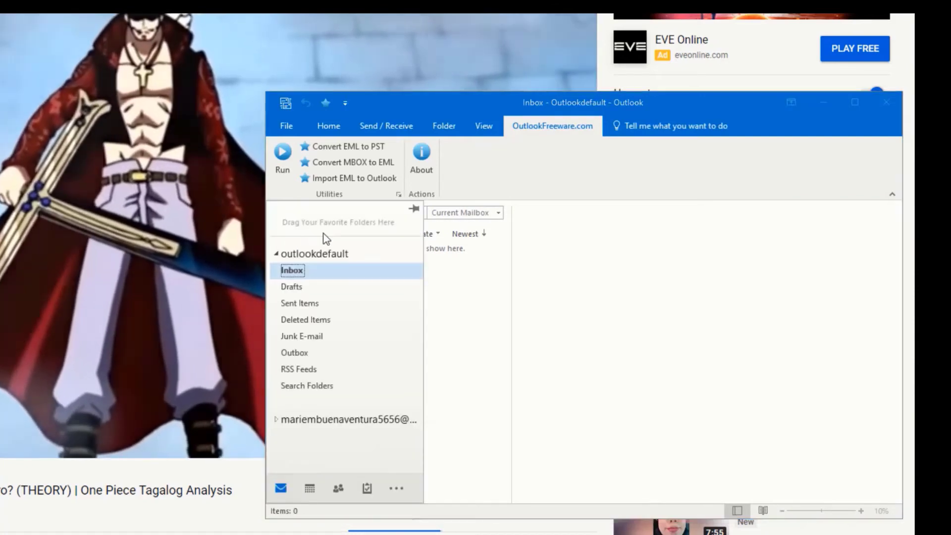
click(329, 419)
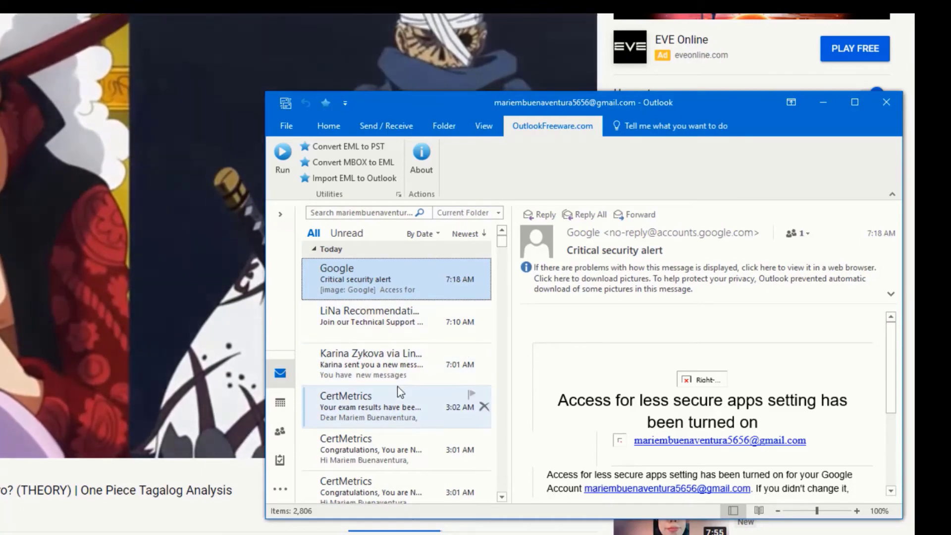
click(401, 413)
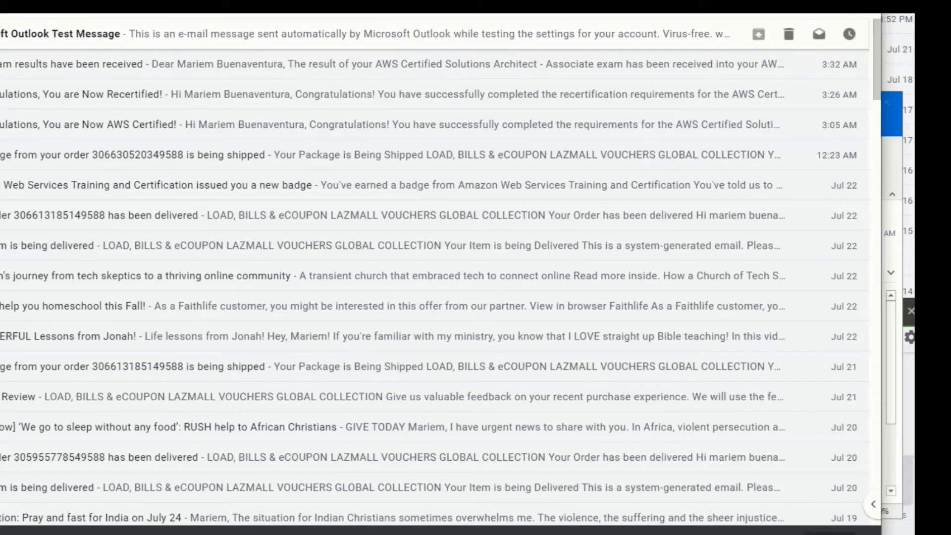
click(148, 64)
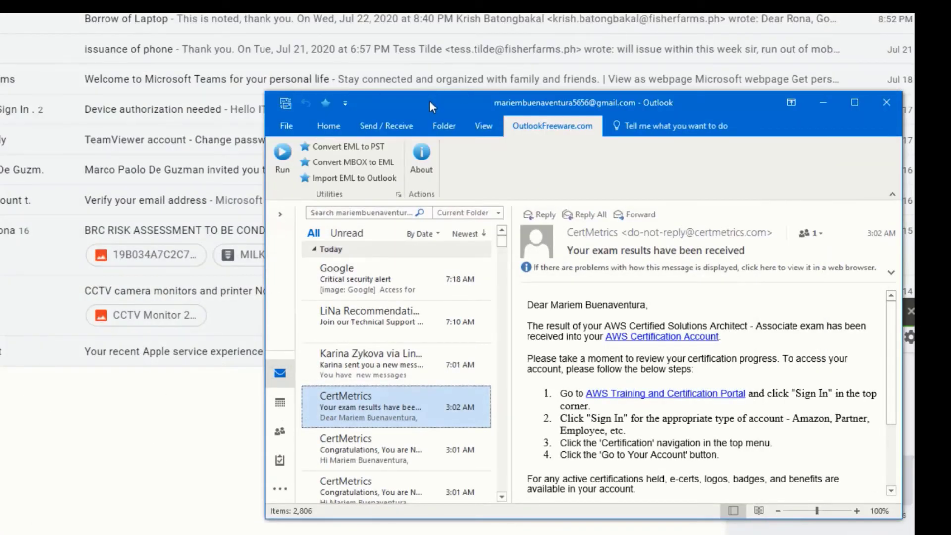
drag(429, 100, 281, 5)
- Begin an export to an Outlook Data File (.pst) through the Import/Export wizard
click(182, 31)
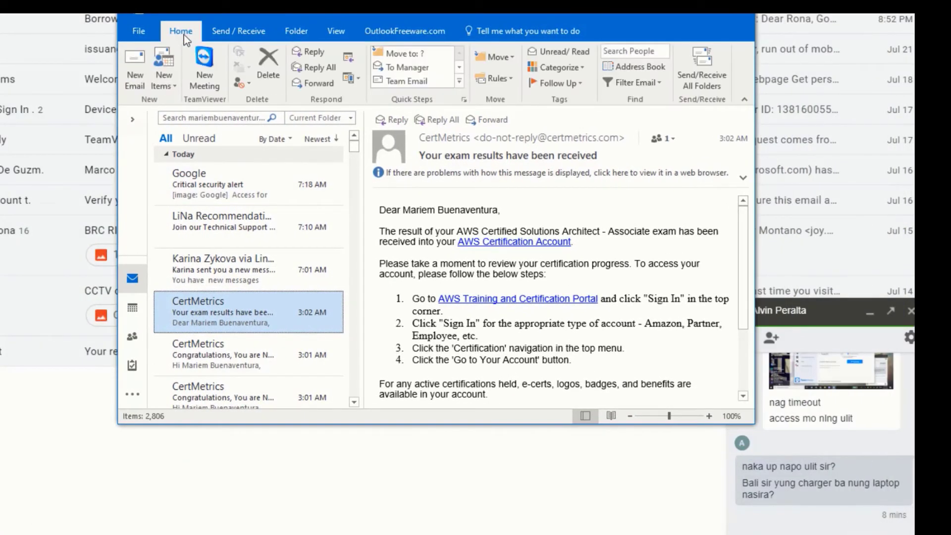
click(144, 30)
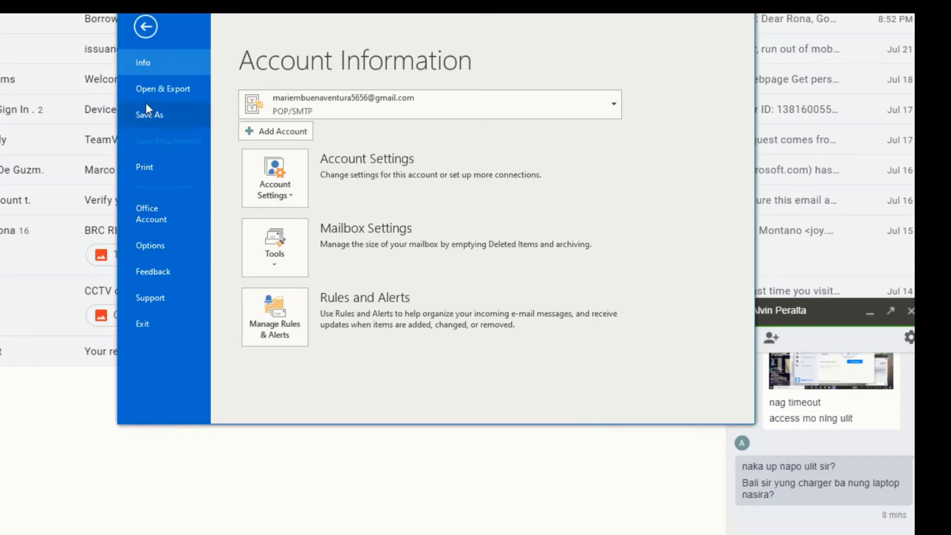
click(163, 85)
click(286, 256)
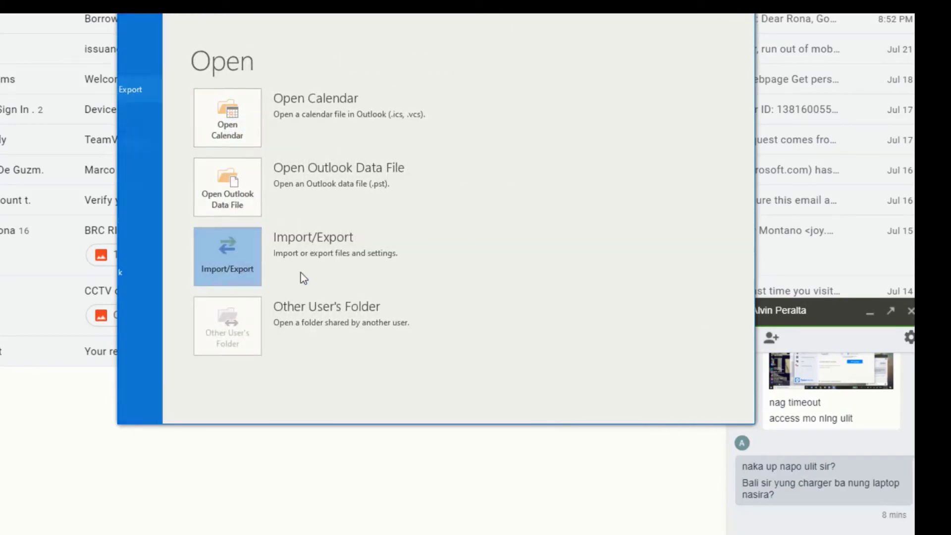
click(416, 151)
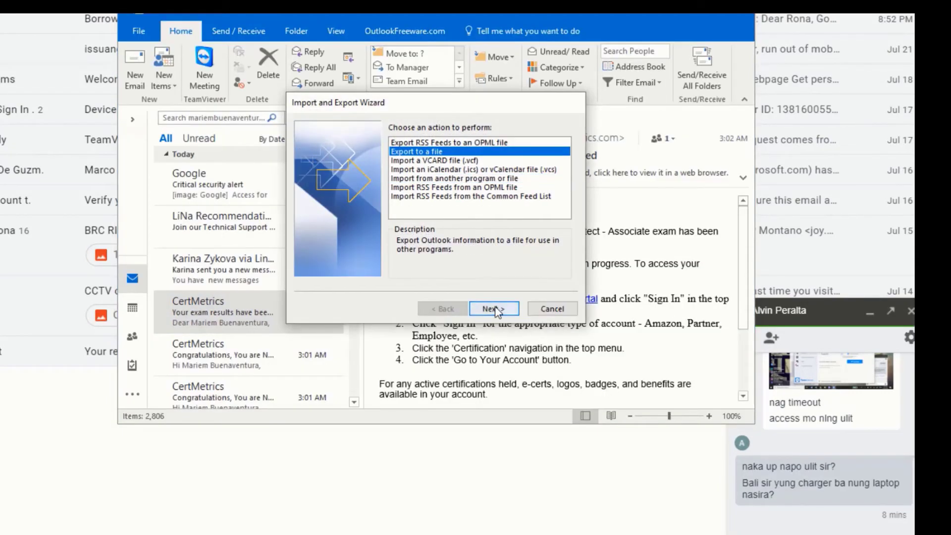
click(493, 309)
click(429, 152)
click(489, 308)
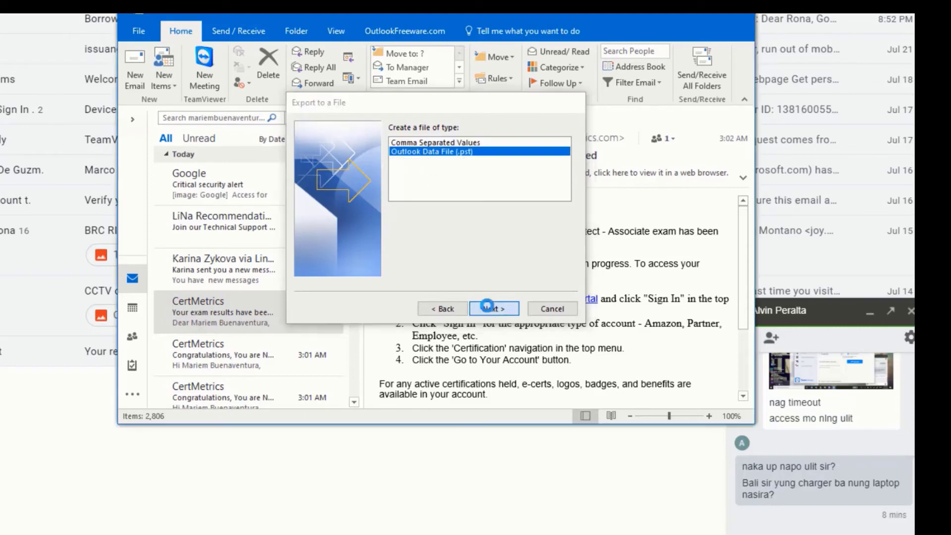
click(493, 307)
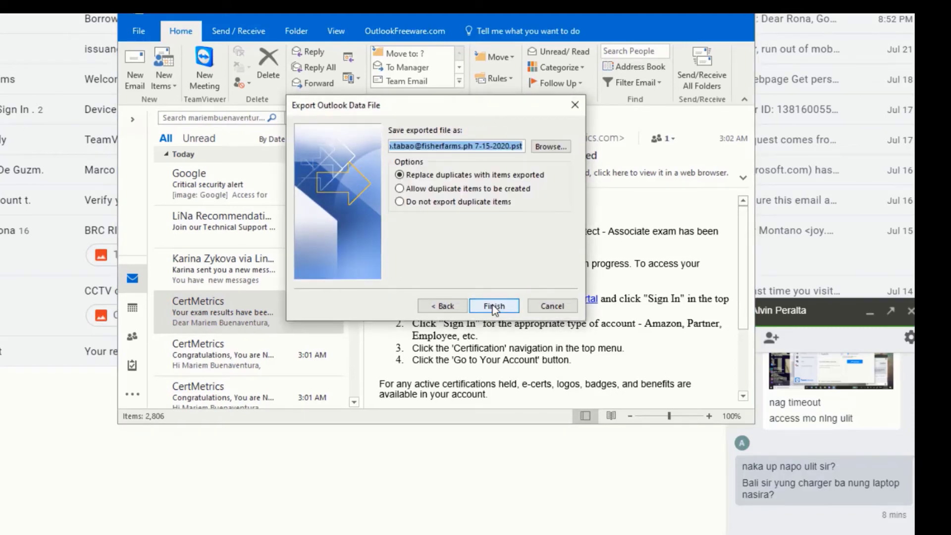
- Save the PST in Downloads\Outlook Backup under a new file name
click(558, 147)
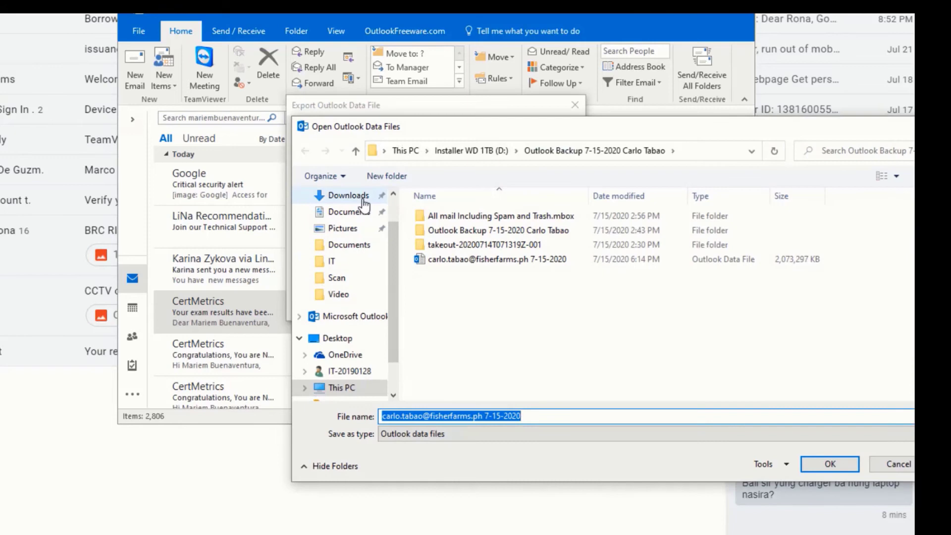
scroll(349, 257, up, 2)
click(348, 233)
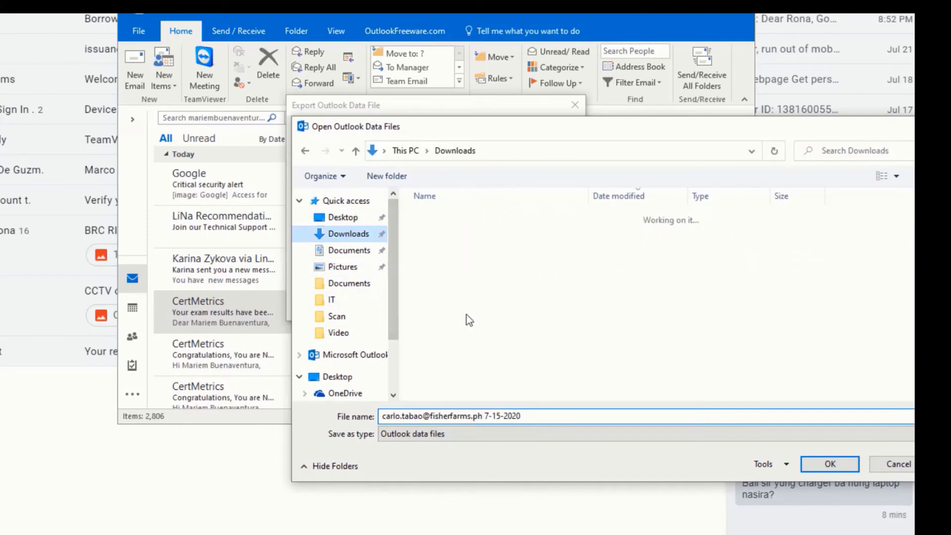
double_click(457, 236)
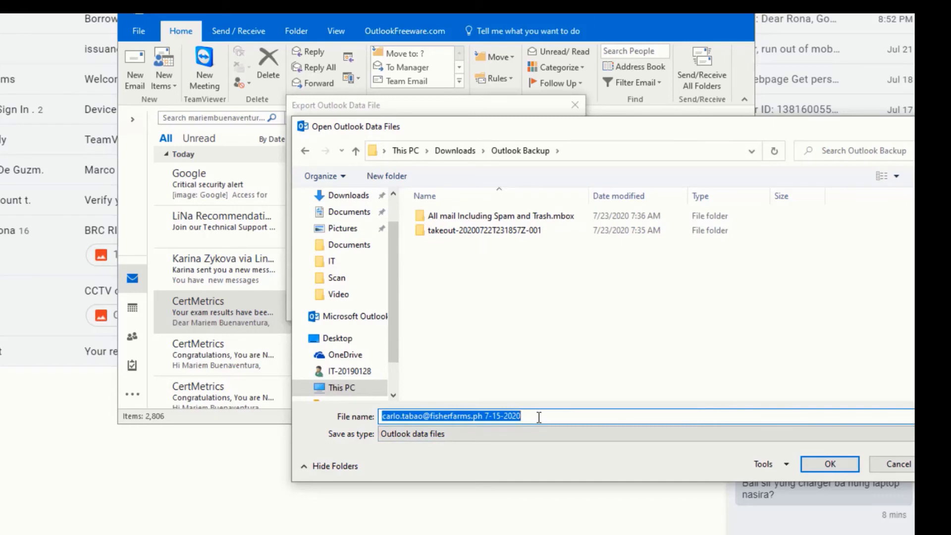
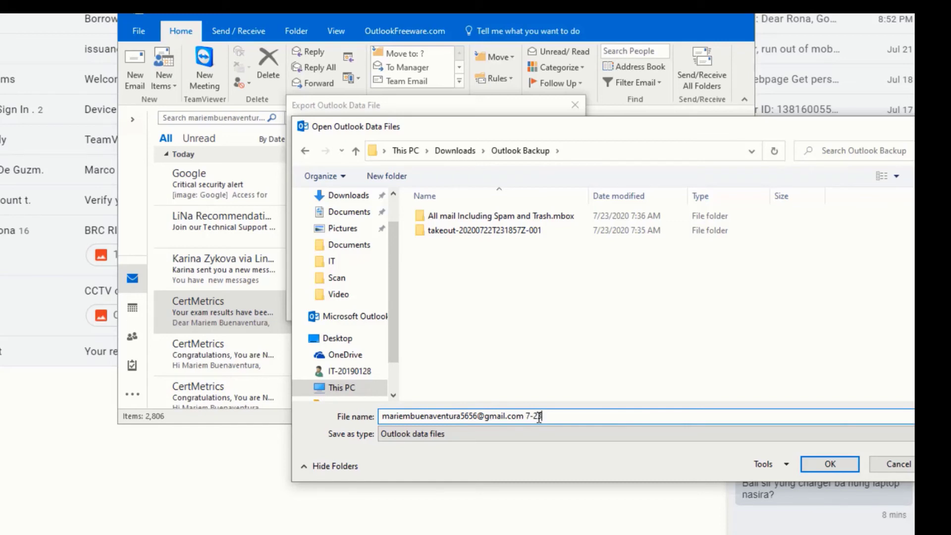
key(Return)
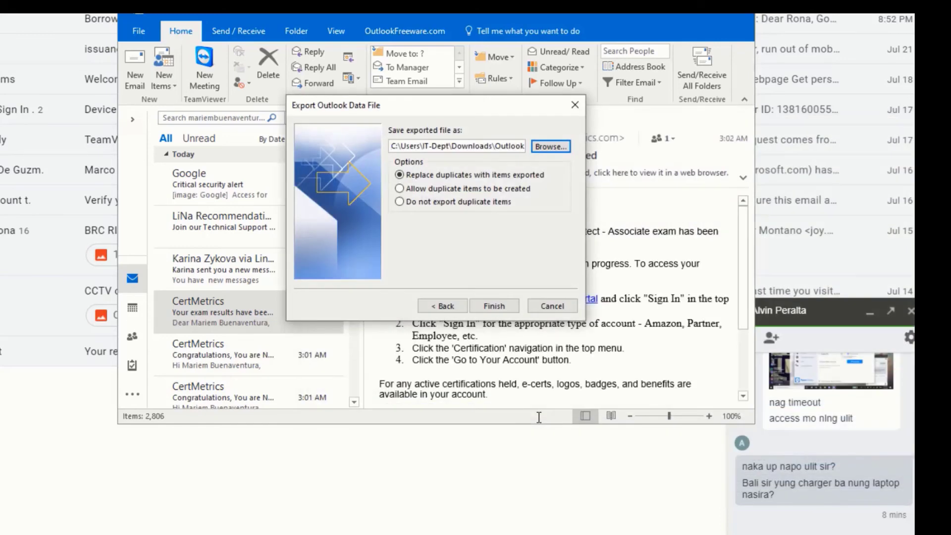
click(501, 308)
- Start the PST export, then launch Snipping Tool from Windows search
click(306, 244)
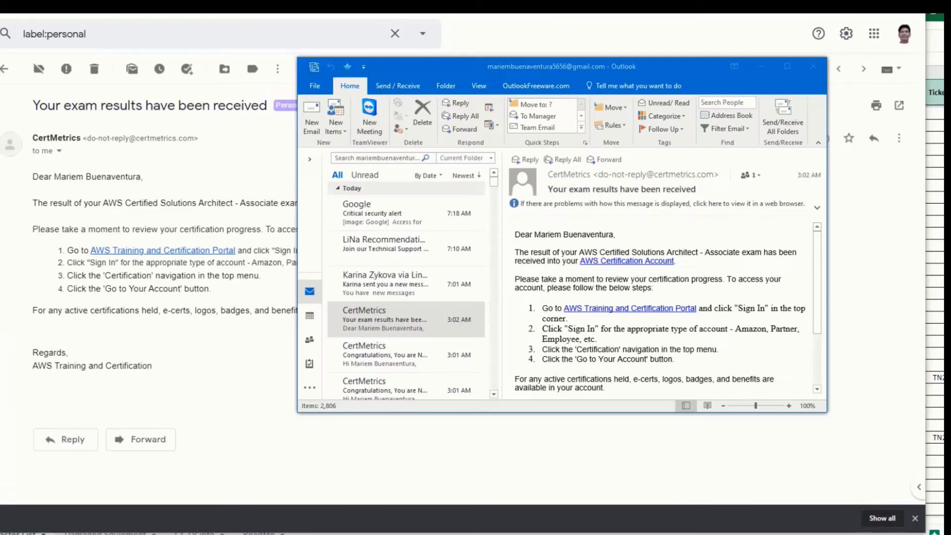
mouse_move(572, 70)
mouse_down()
mouse_move(699, 143)
mouse_move(571, 105)
mouse_up()
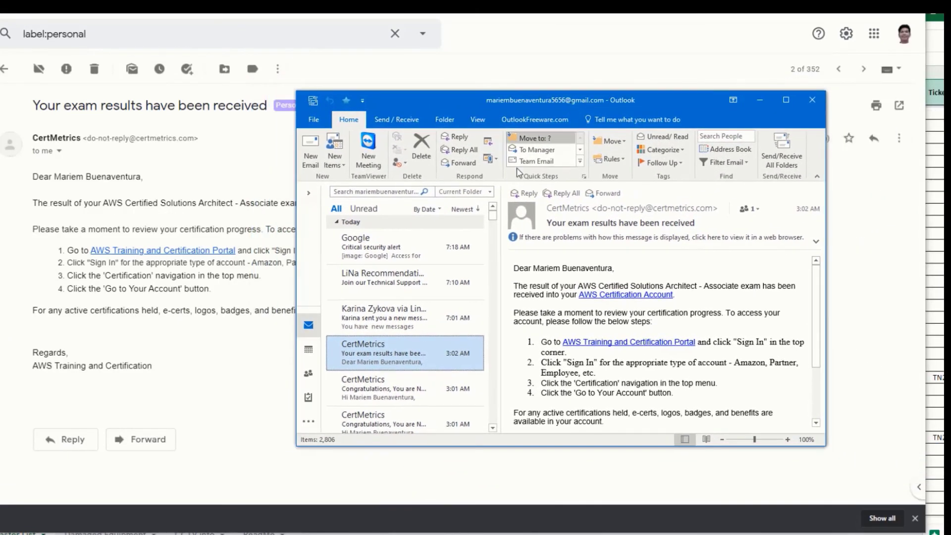
key(super)
text(dm)
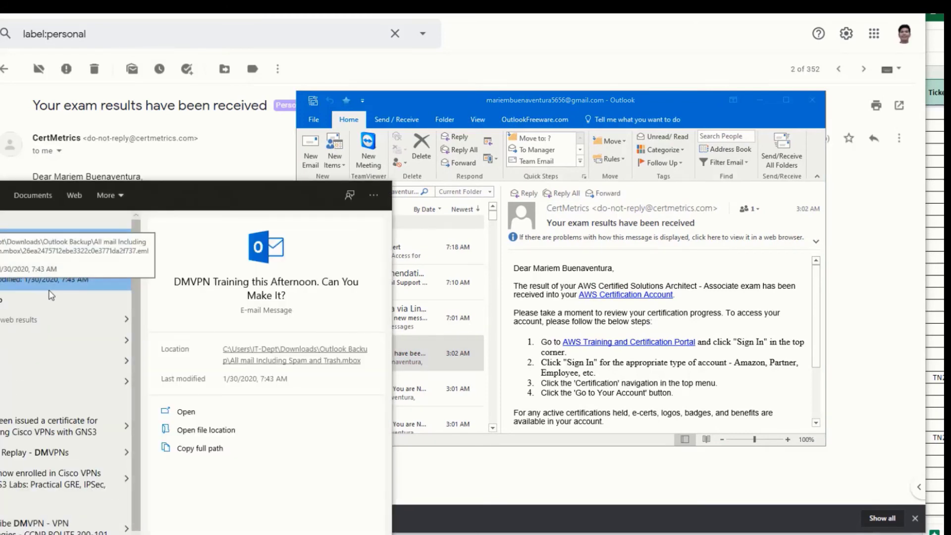
key(BackSpace)
key(BackSpace)
text(snip)
key(Return)
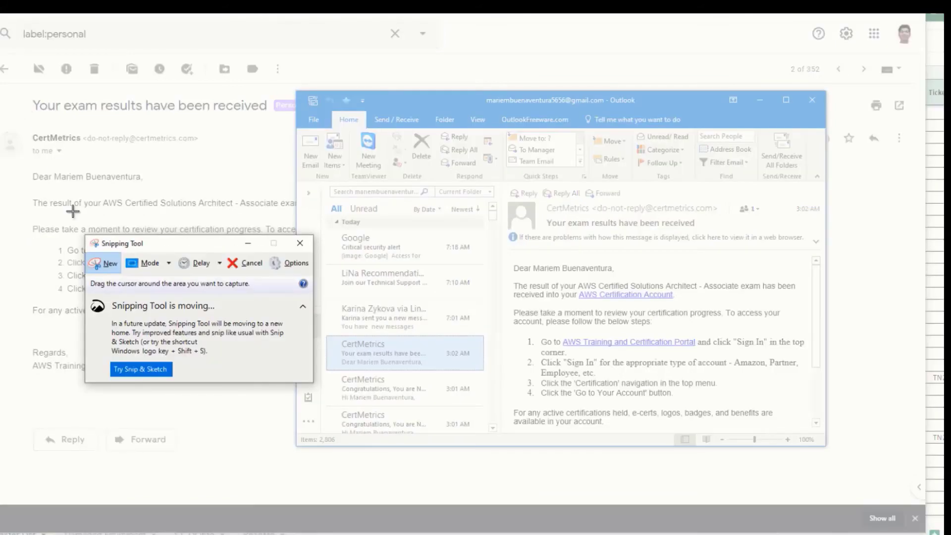
- Snip the Outlook window with the newest email and save it as a PNG named with the account and 7-23-2020
key(Escape)
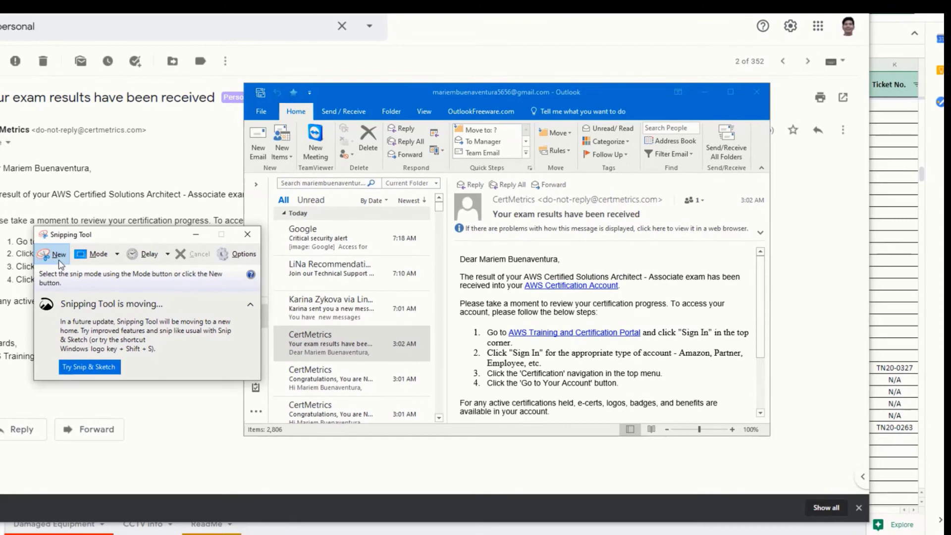
click(51, 255)
drag(2, 15, 869, 503)
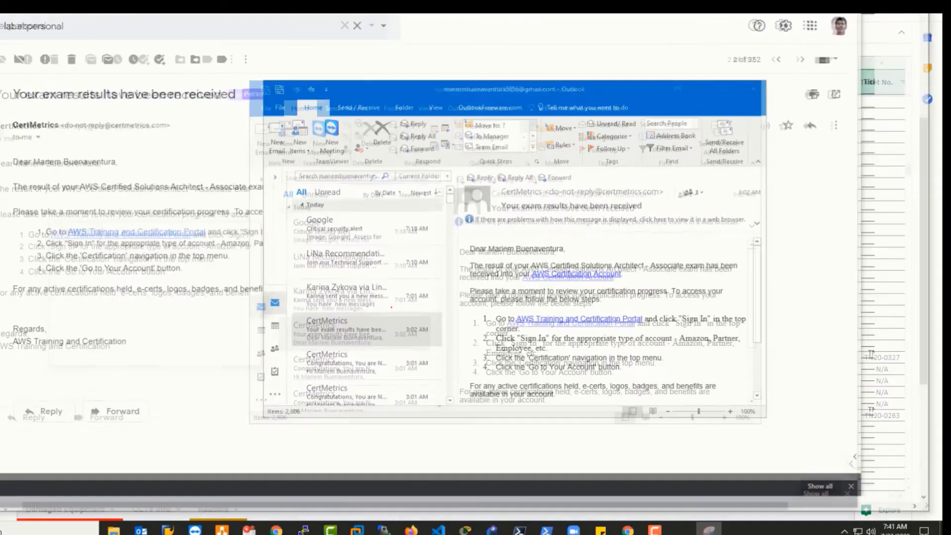
key(ctrl+s)
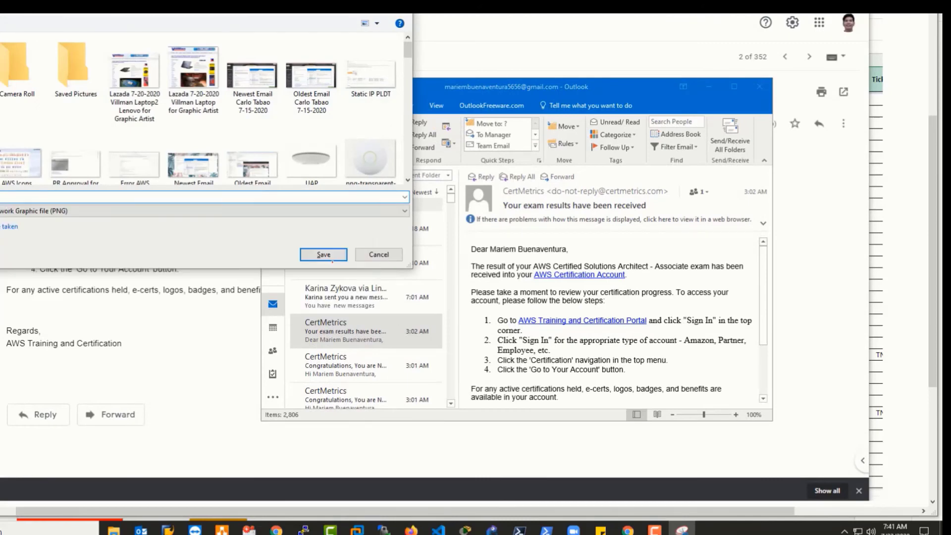
text(E)
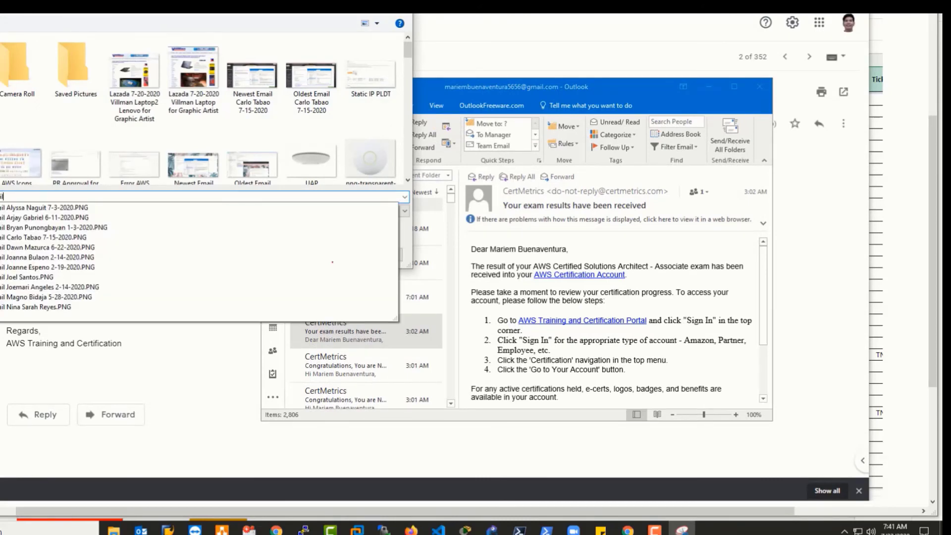
text( mar)
key(BackSpace)
key(BackSpace)
key(BackSpace)
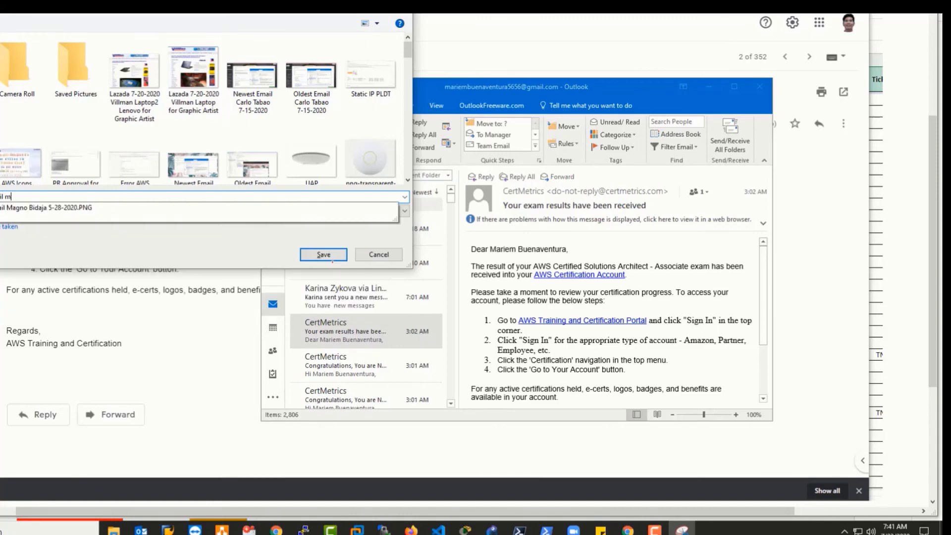
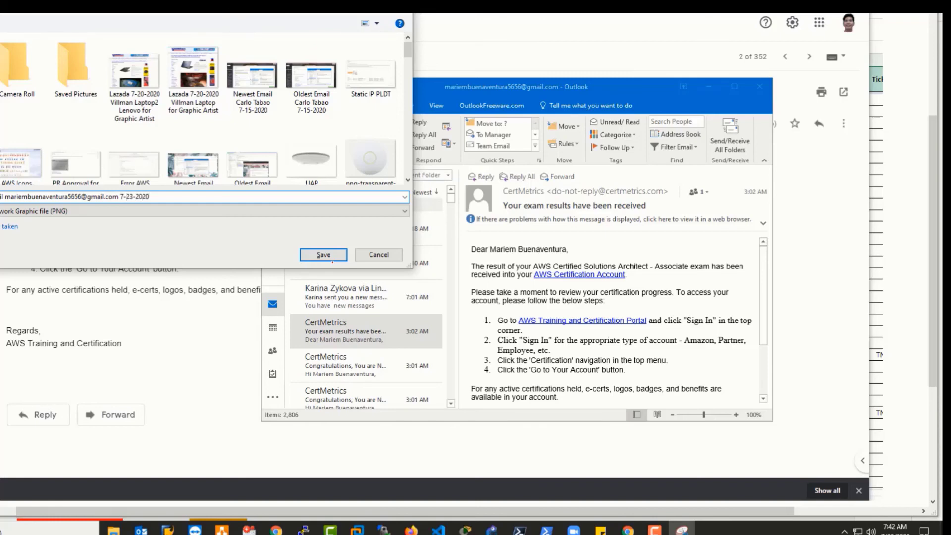
click(334, 258)
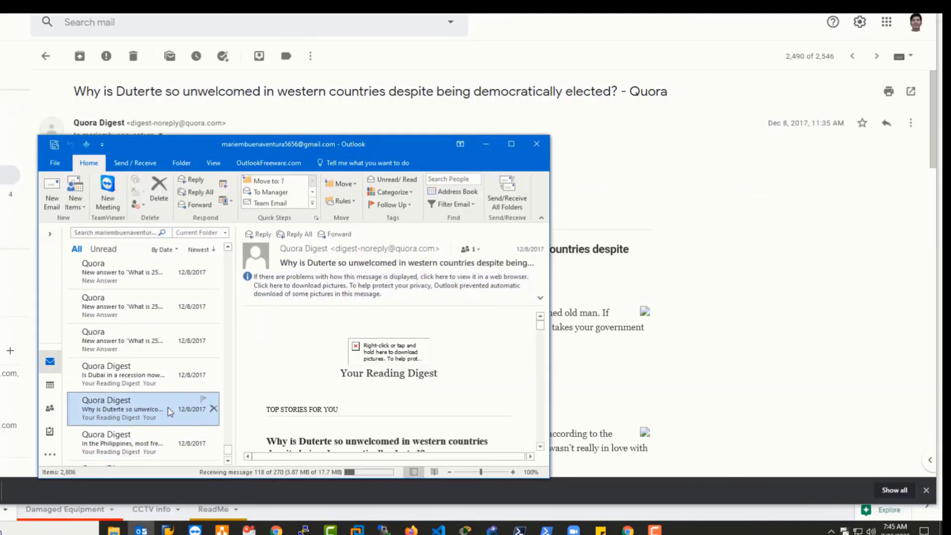
- Reopen Snipping Tool and snip the Outlook window showing the oldest 12/8/2017 Quora Digest email
click(45, 529)
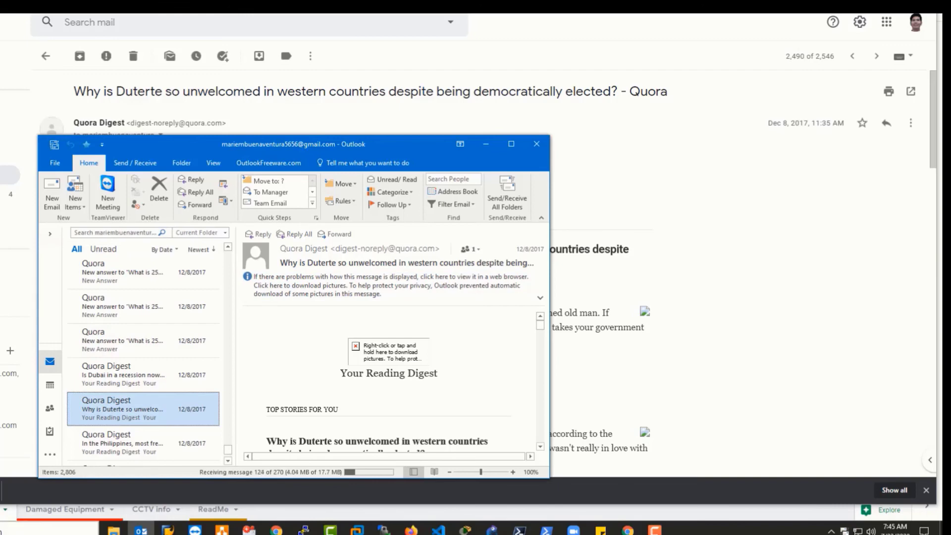
text(snip)
click(11, 236)
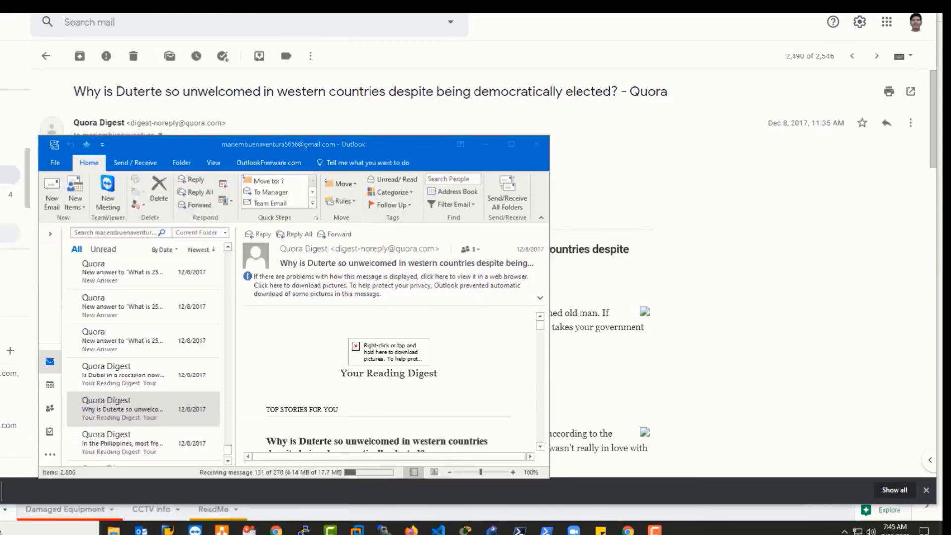
click(74, 250)
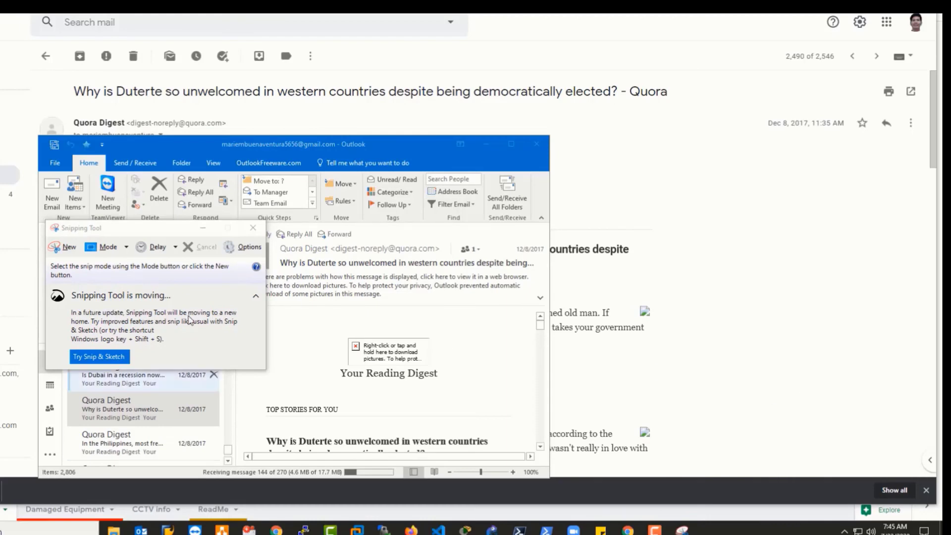
click(68, 246)
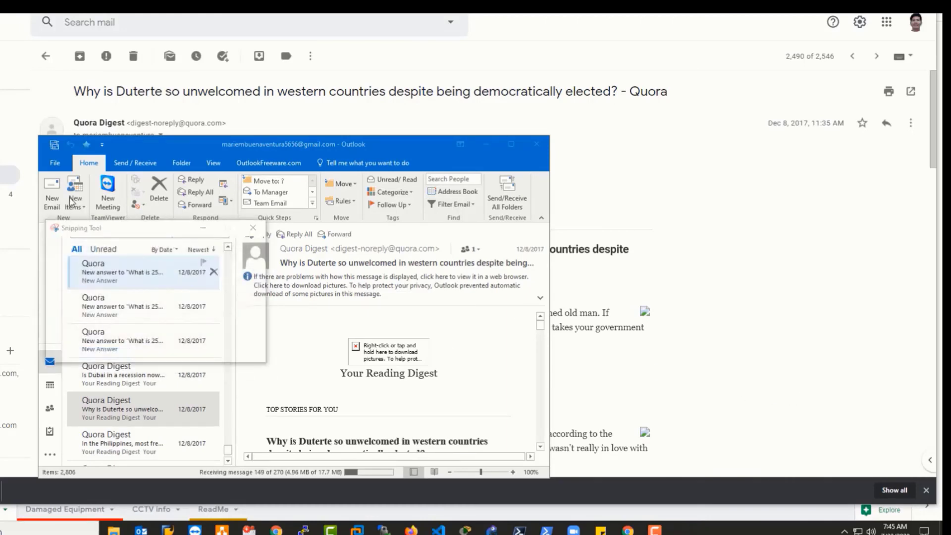
drag(48, 35, 929, 488)
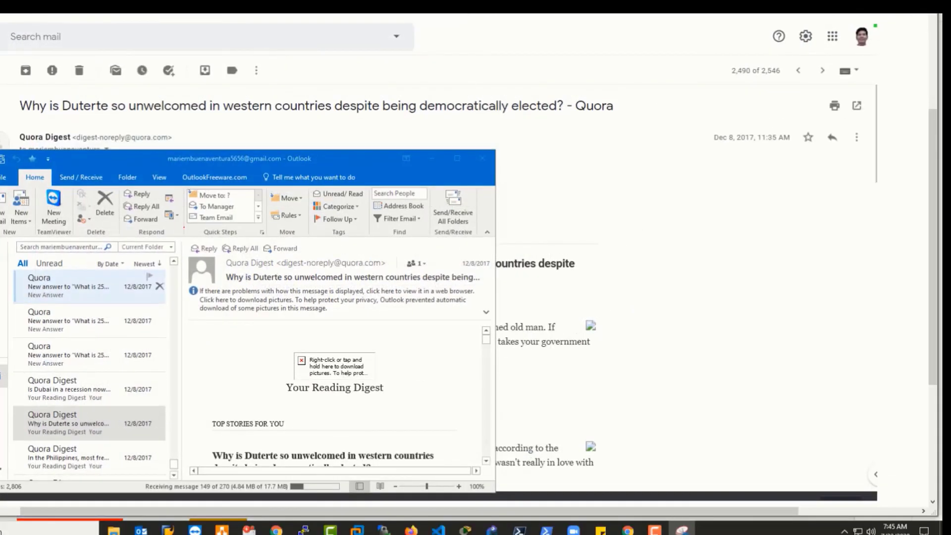
- Bring up the Save As dialog for the oldest-email snip, showing earlier screenshot names as suggestions
key(ctrl+s)
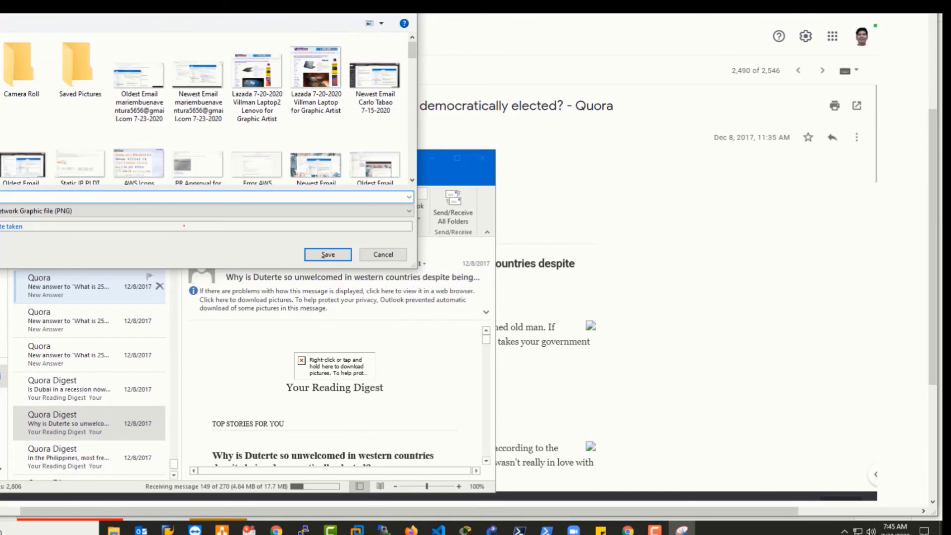
text(E)
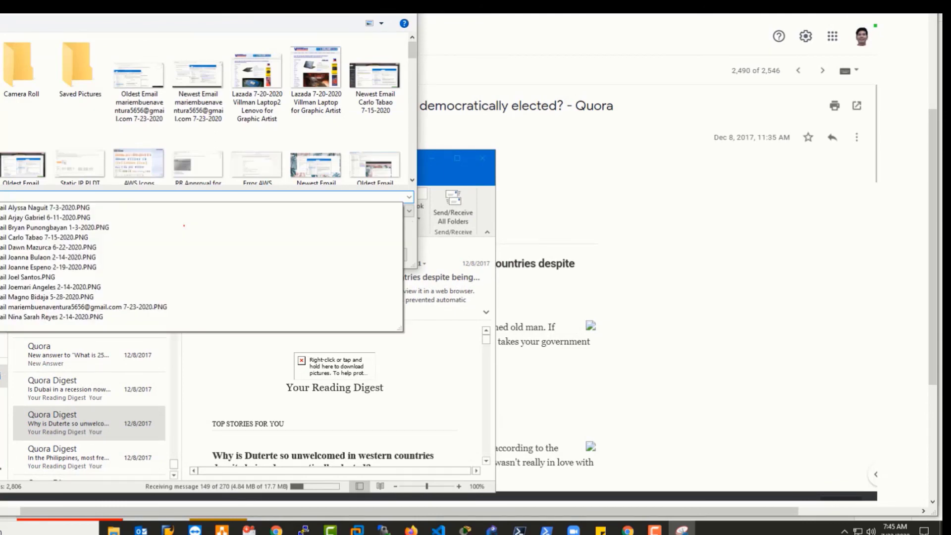